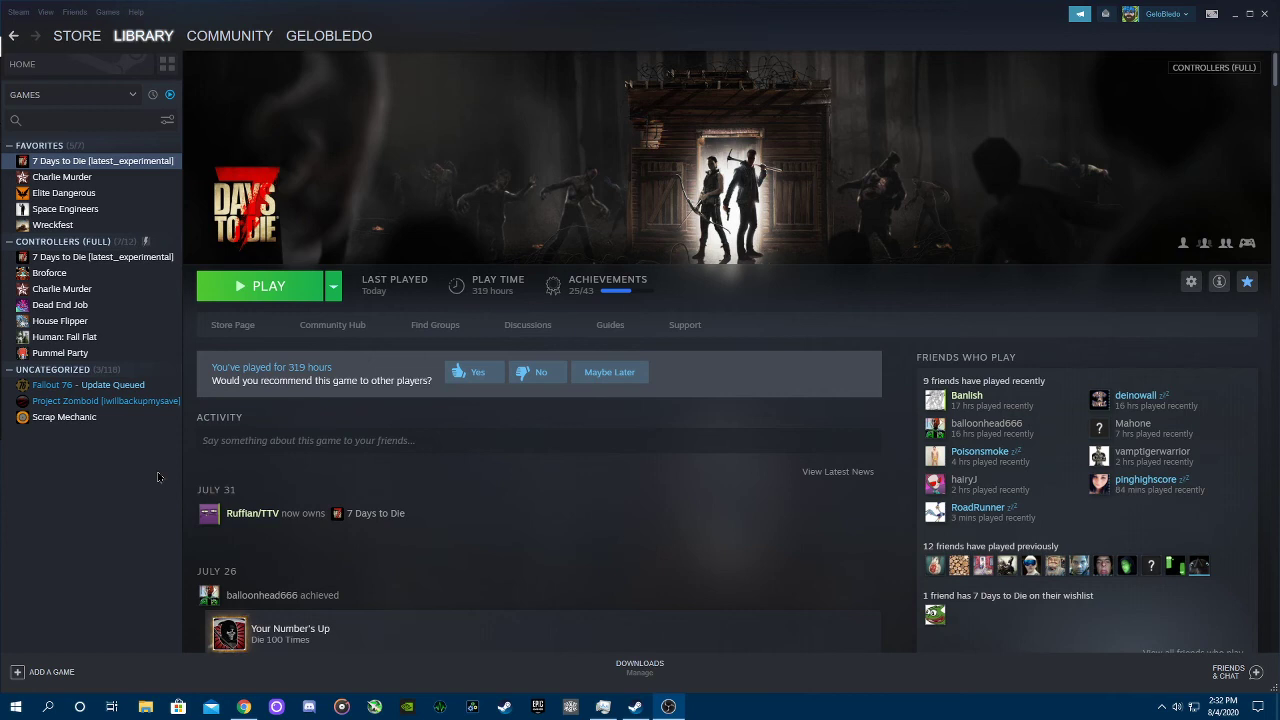
Use Browse Local Files in the 7 Days to Die Properties to show its install folder.
{"action": "right_click", "coordinate": [110, 166]}
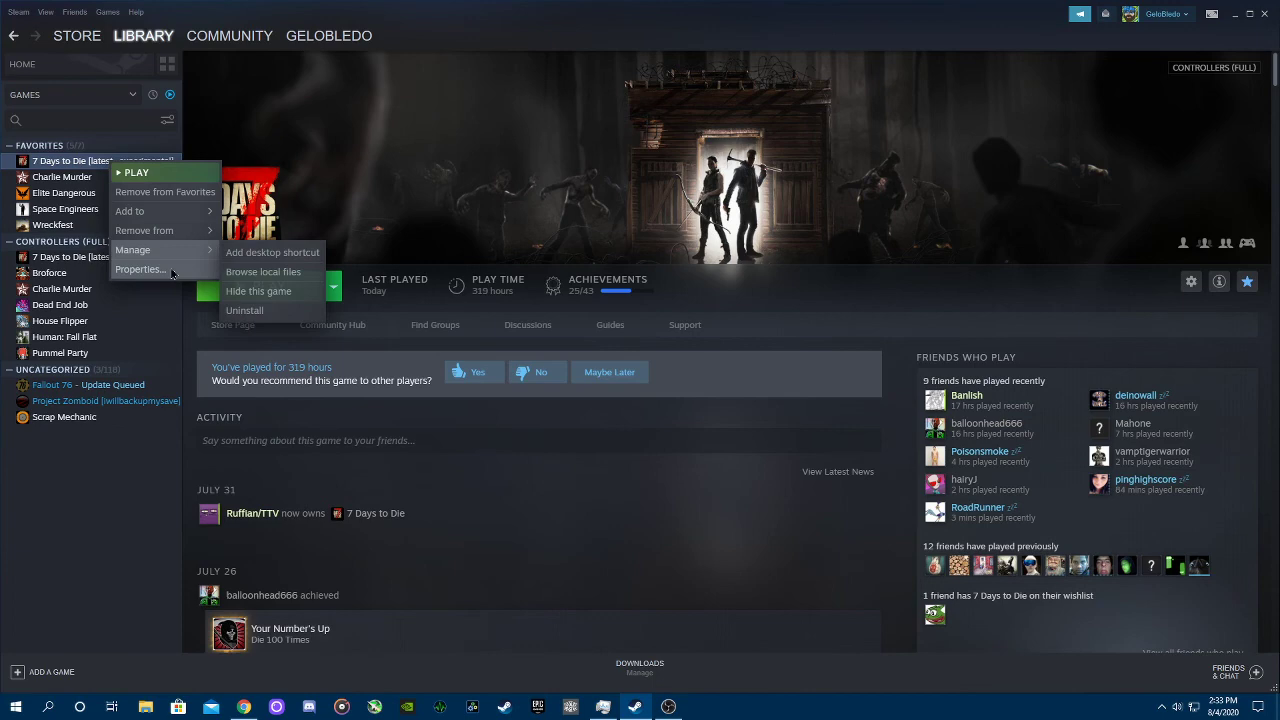
{"action": "left_click", "coordinate": [166, 274]}
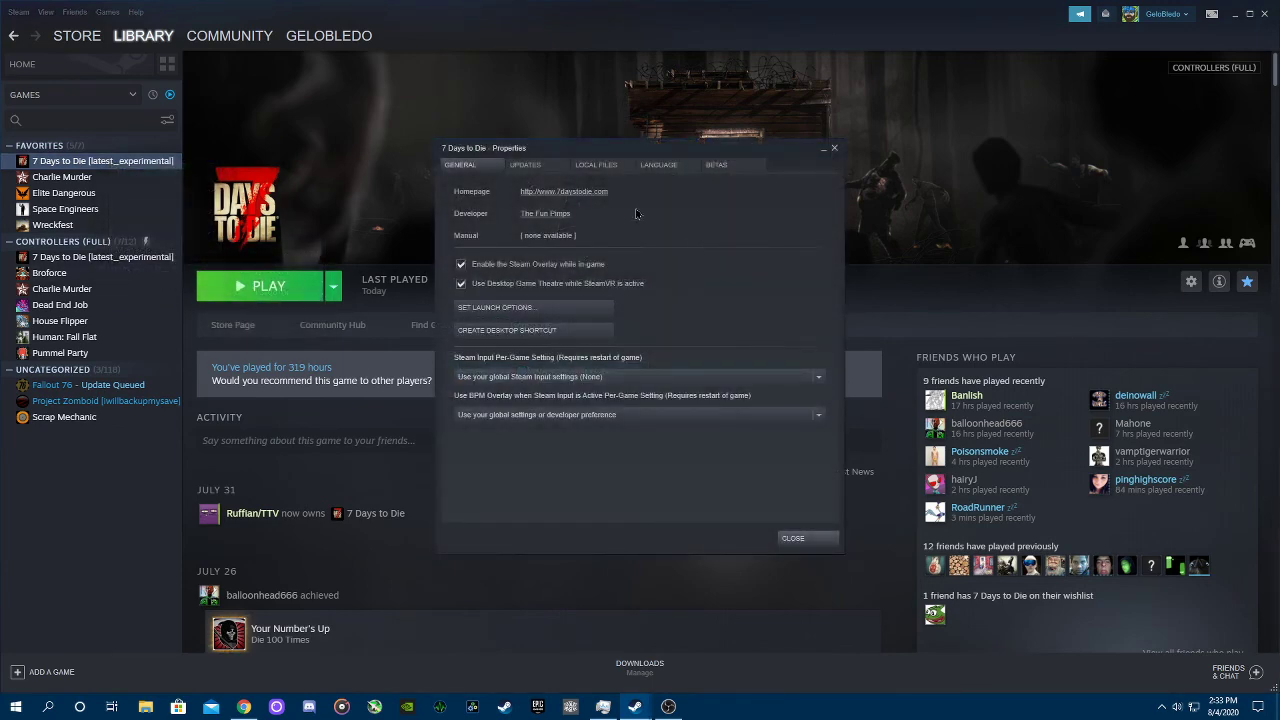
{"action": "left_click", "coordinate": [612, 168]}
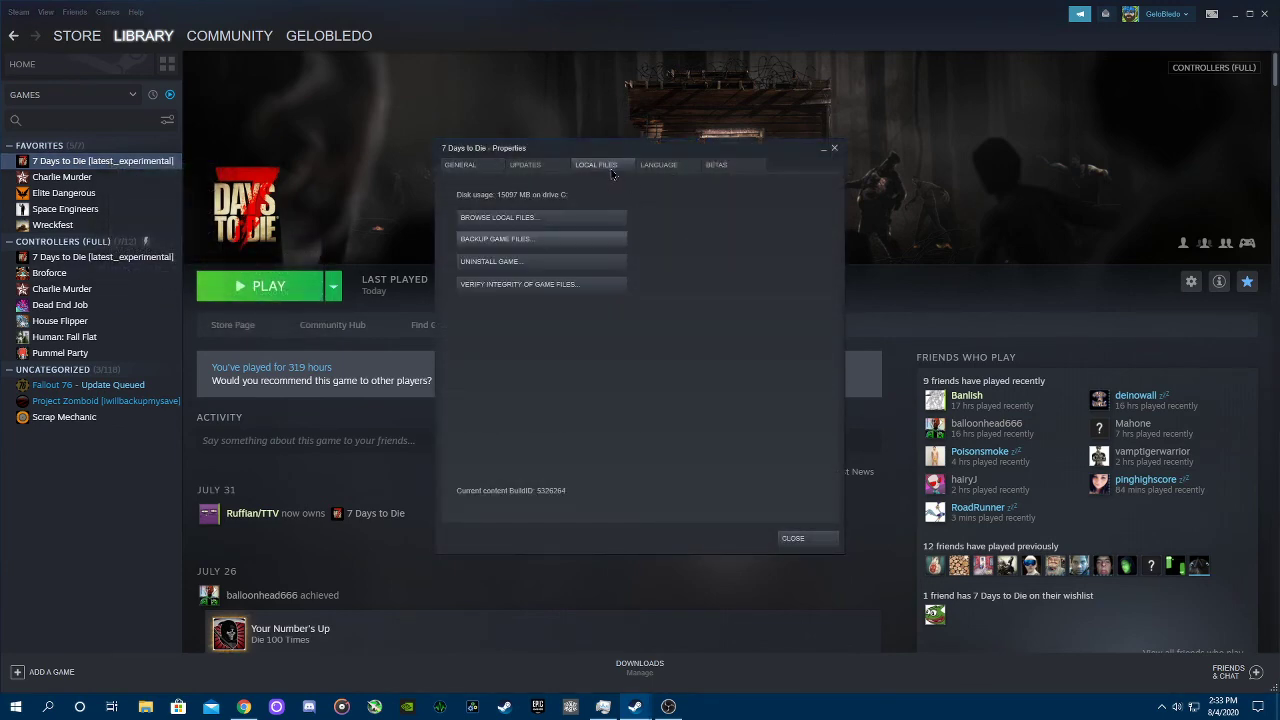
{"action": "left_click", "coordinate": [537, 218]}
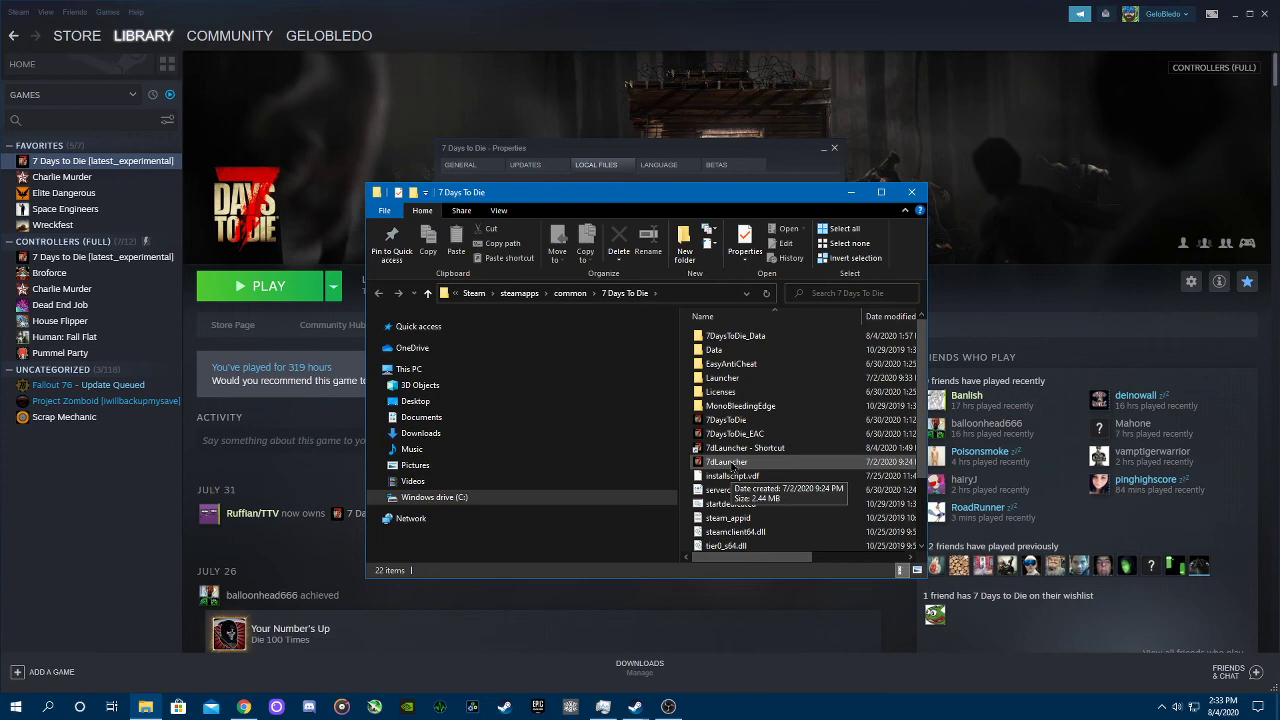
Run 7dLauncher with Use EasyAntiCheat (EAC) unchecked and save that as the default.
{"action": "double_click", "coordinate": [733, 466]}
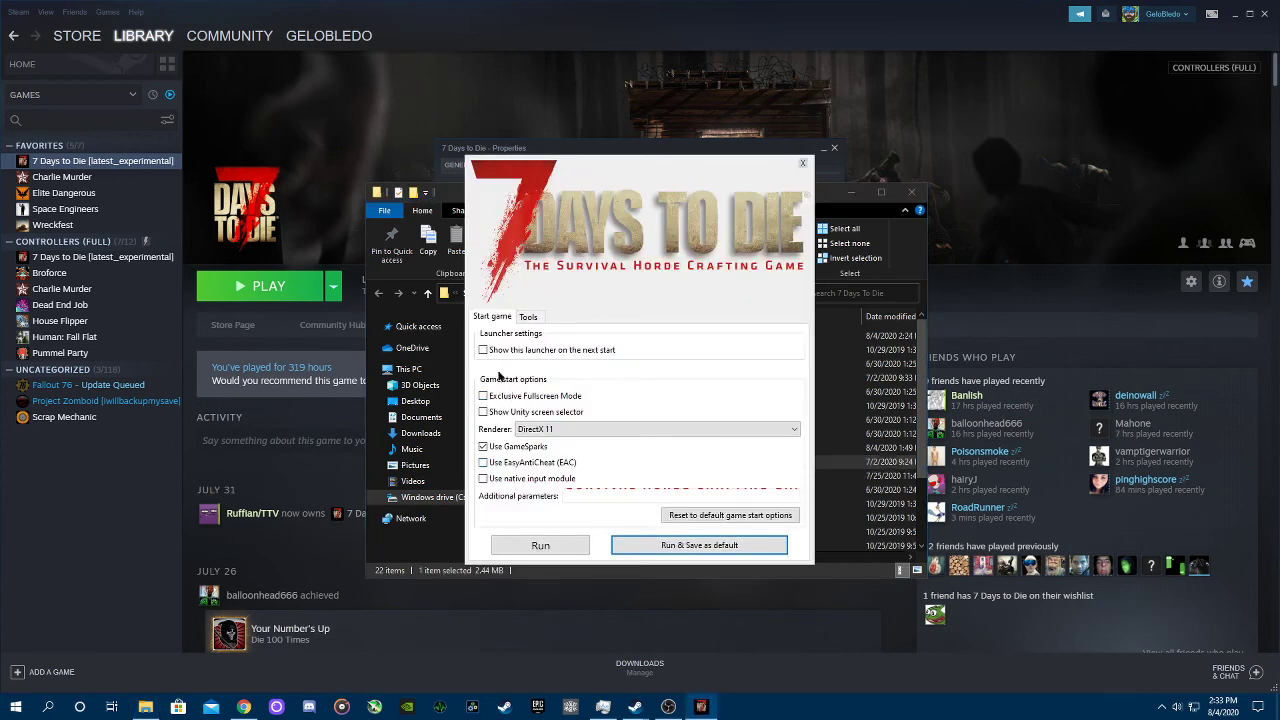
{"action": "left_click", "coordinate": [482, 463]}
{"action": "left_click", "coordinate": [685, 547]}
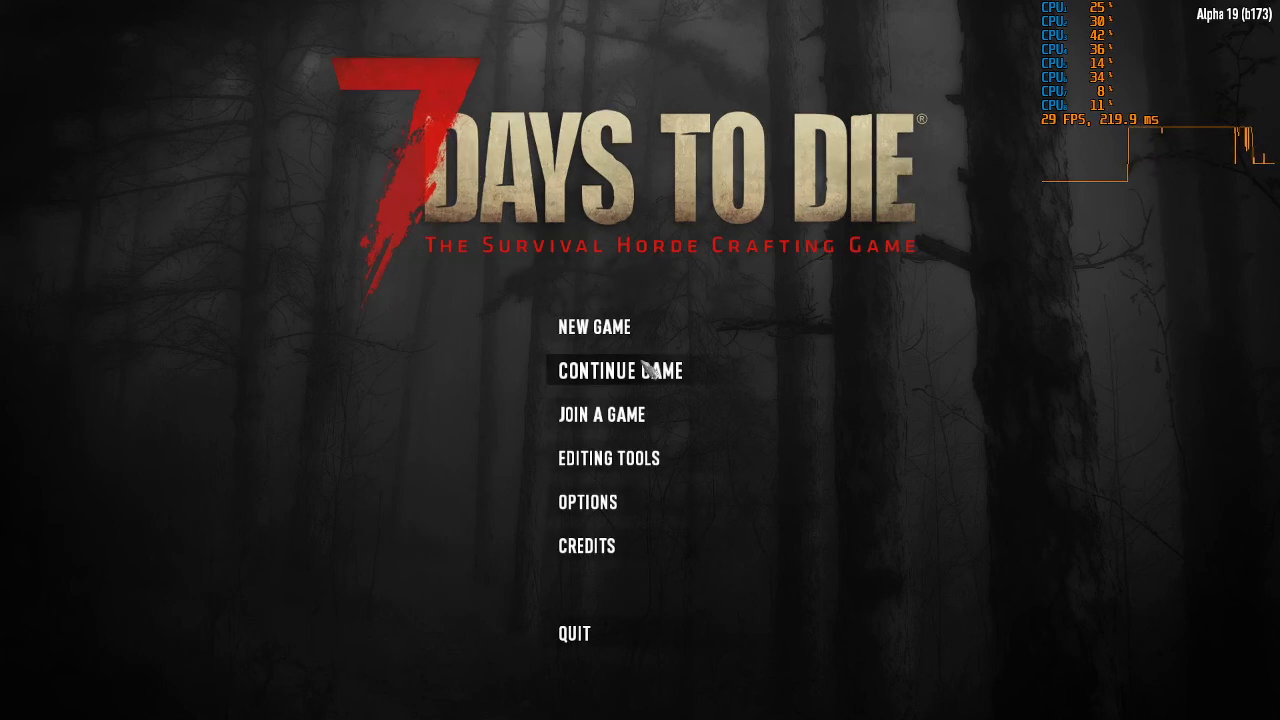
Choose Continue Game on the 7 Days to Die main menu.
{"action": "left_click", "coordinate": [648, 370]}
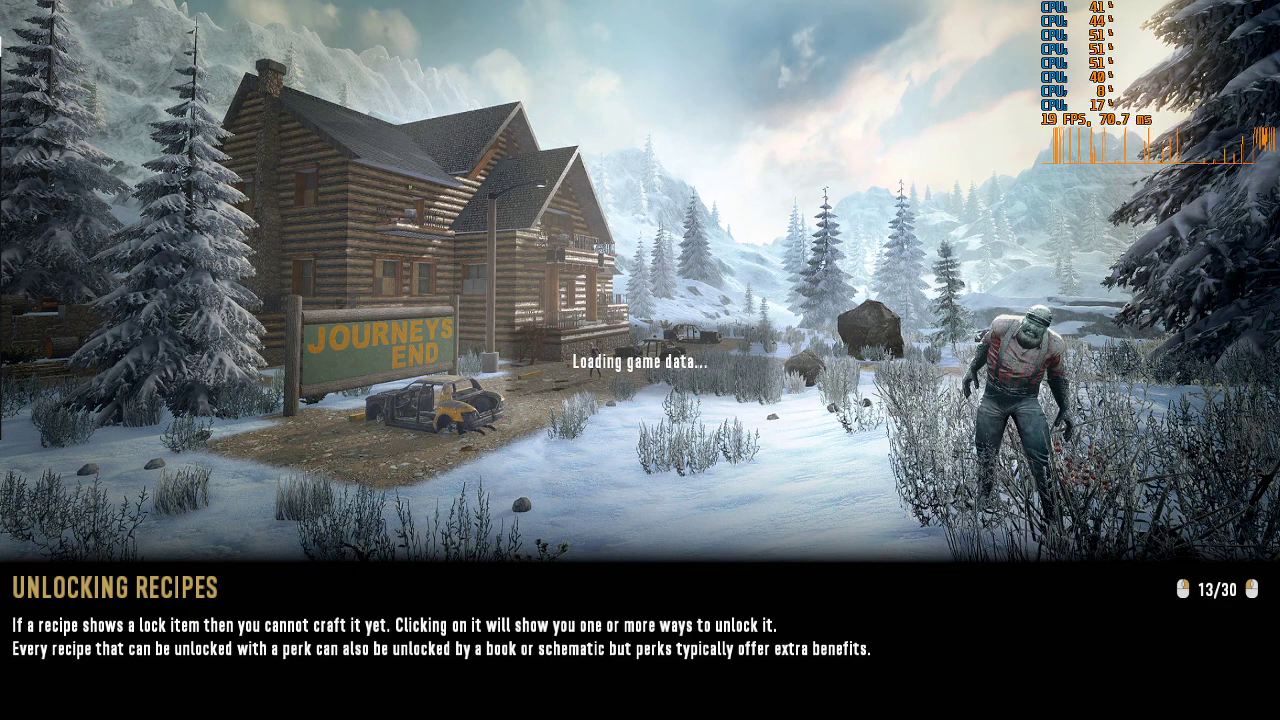
Bring up Task Manager over the game on the CPU performance page.
{"action": "key", "text": "ctrl+shift+Escape"}
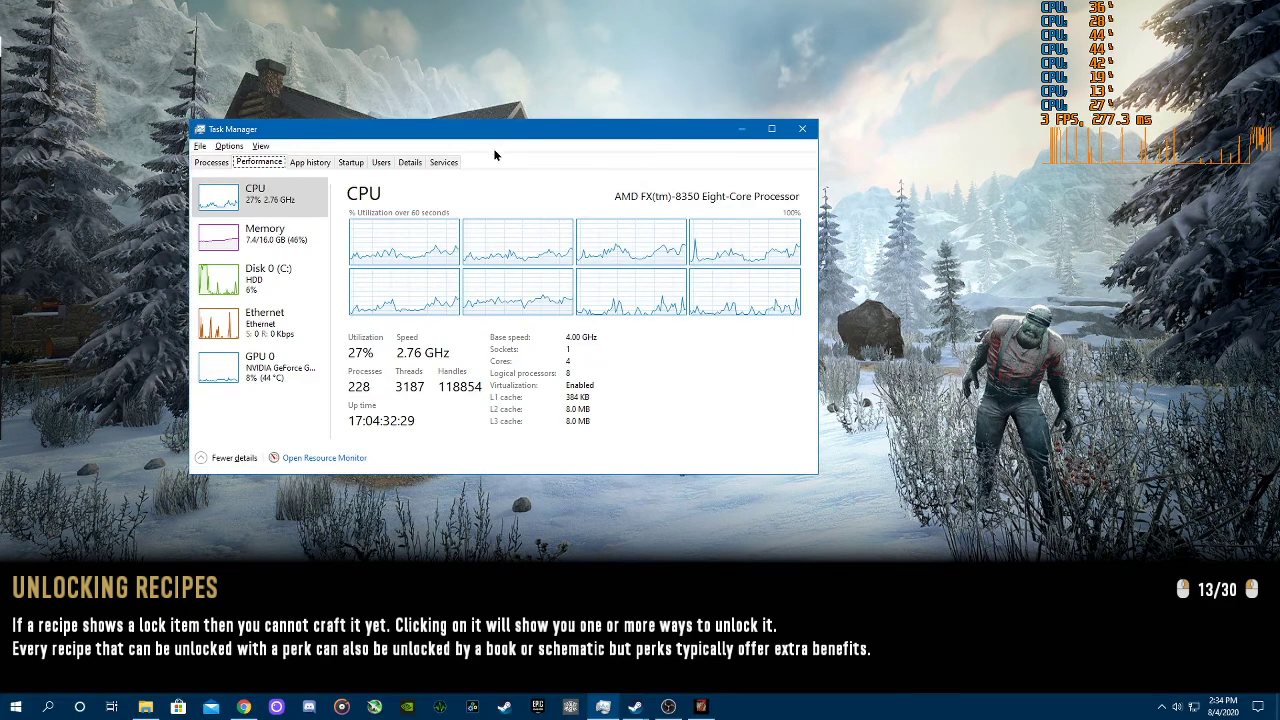
{"action": "right_click", "coordinate": [307, 196]}
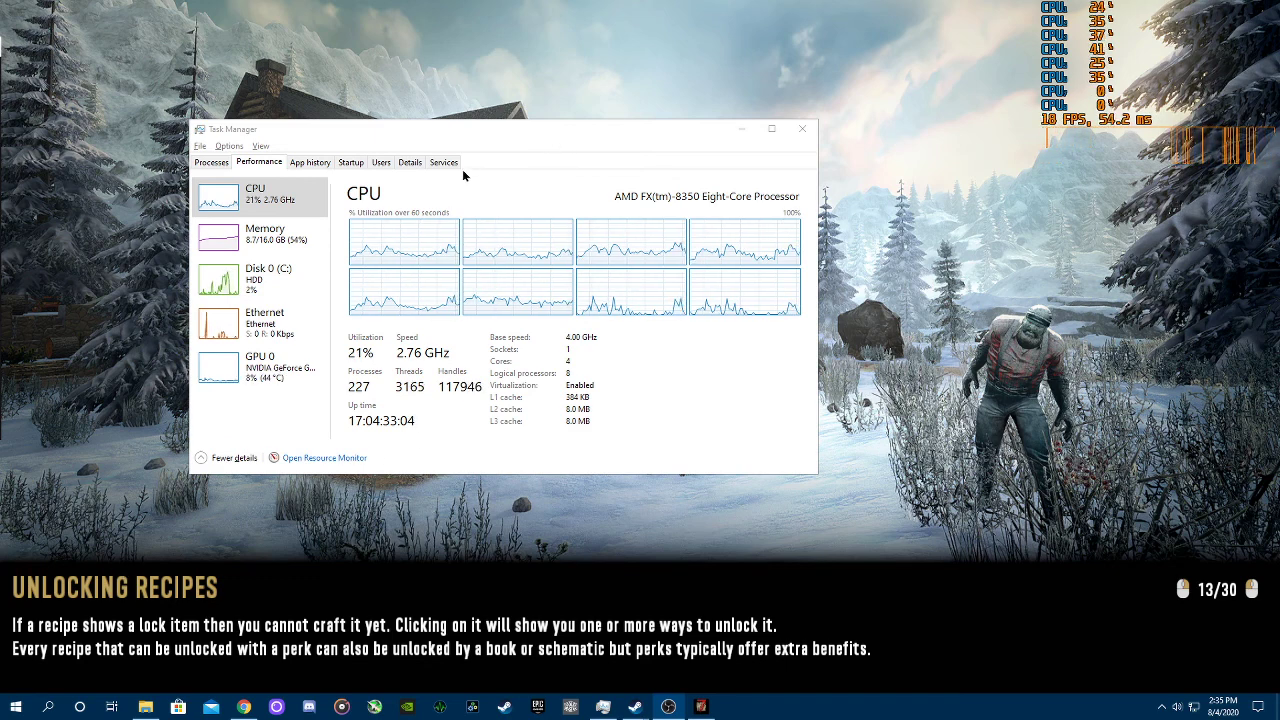
{"action": "right_click", "coordinate": [250, 196]}
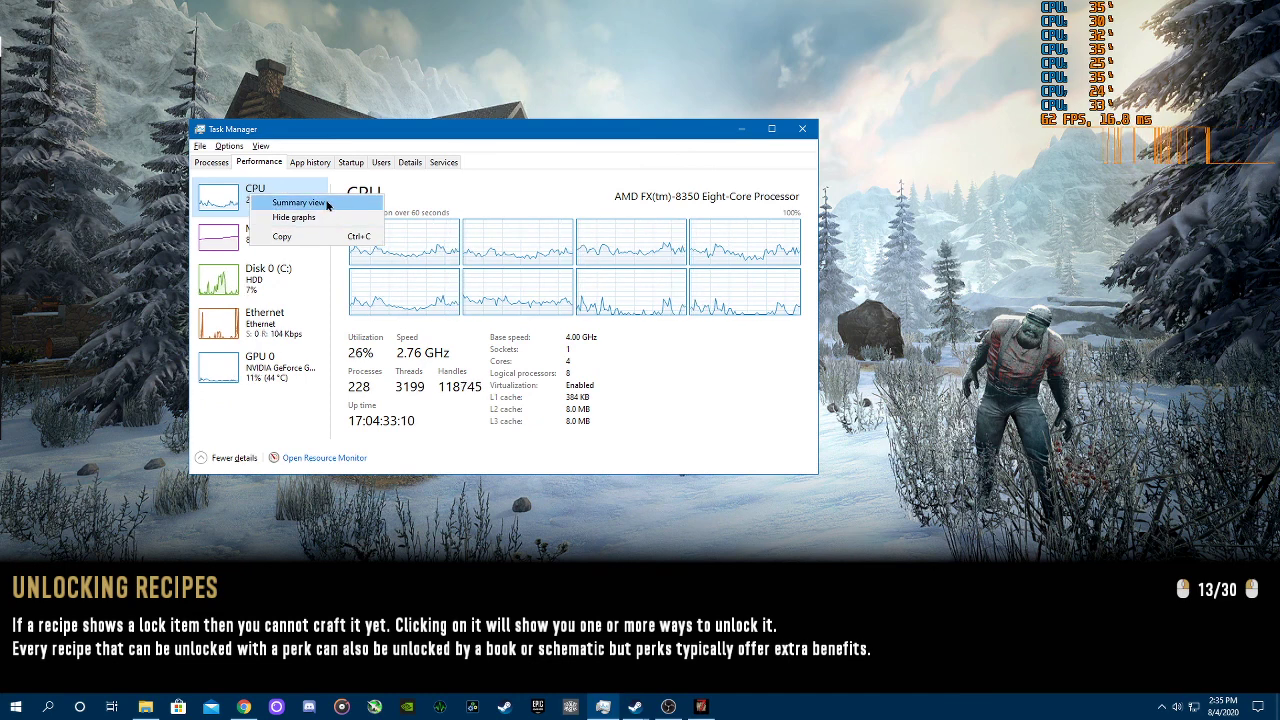
Change the CPU graph to show a separate graph per logical processor.
{"action": "right_click", "coordinate": [550, 245]}
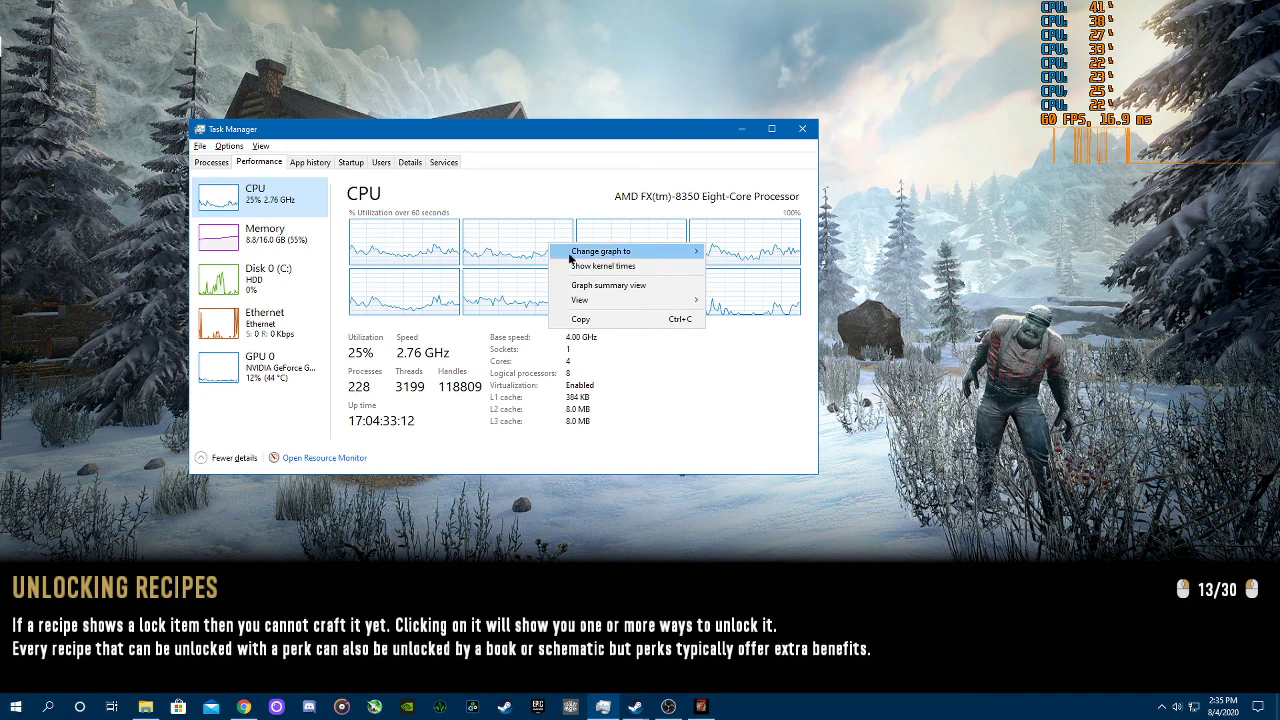
{"action": "mouse_move", "coordinate": [570, 256]}
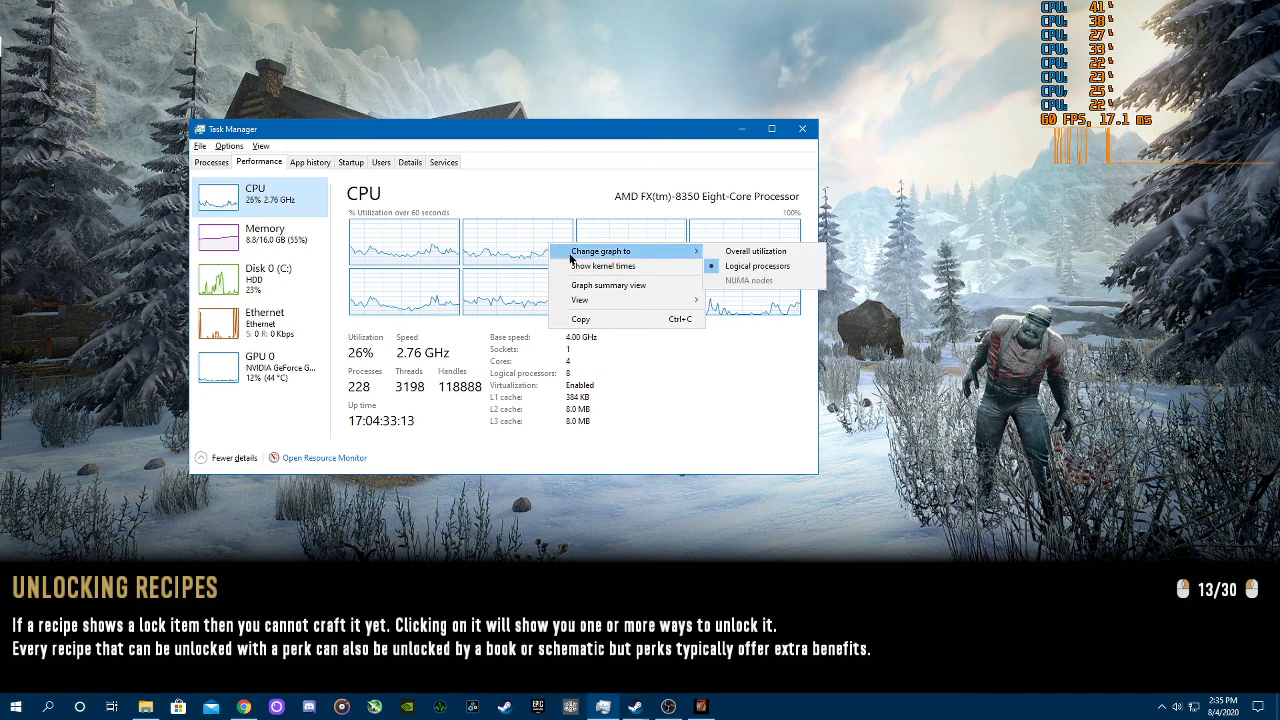
{"action": "left_click", "coordinate": [790, 252]}
{"action": "right_click", "coordinate": [518, 242]}
{"action": "mouse_move", "coordinate": [562, 250]}
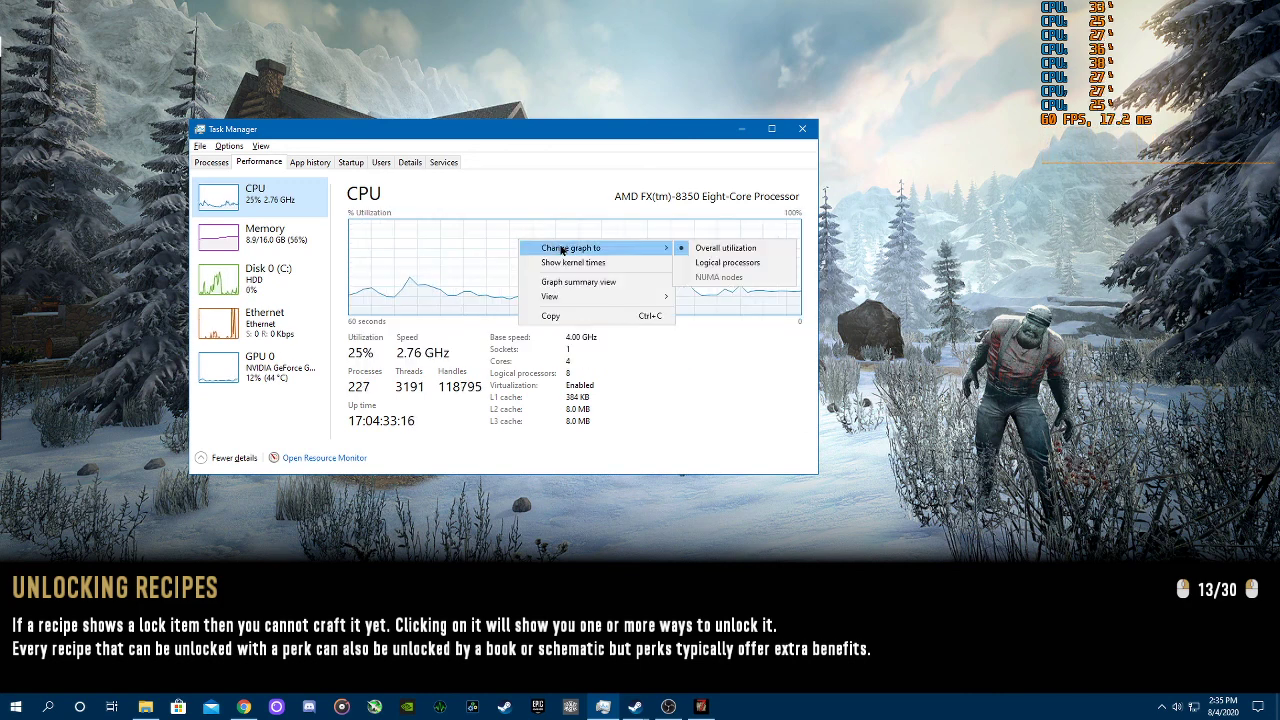
{"action": "left_click", "coordinate": [728, 262]}
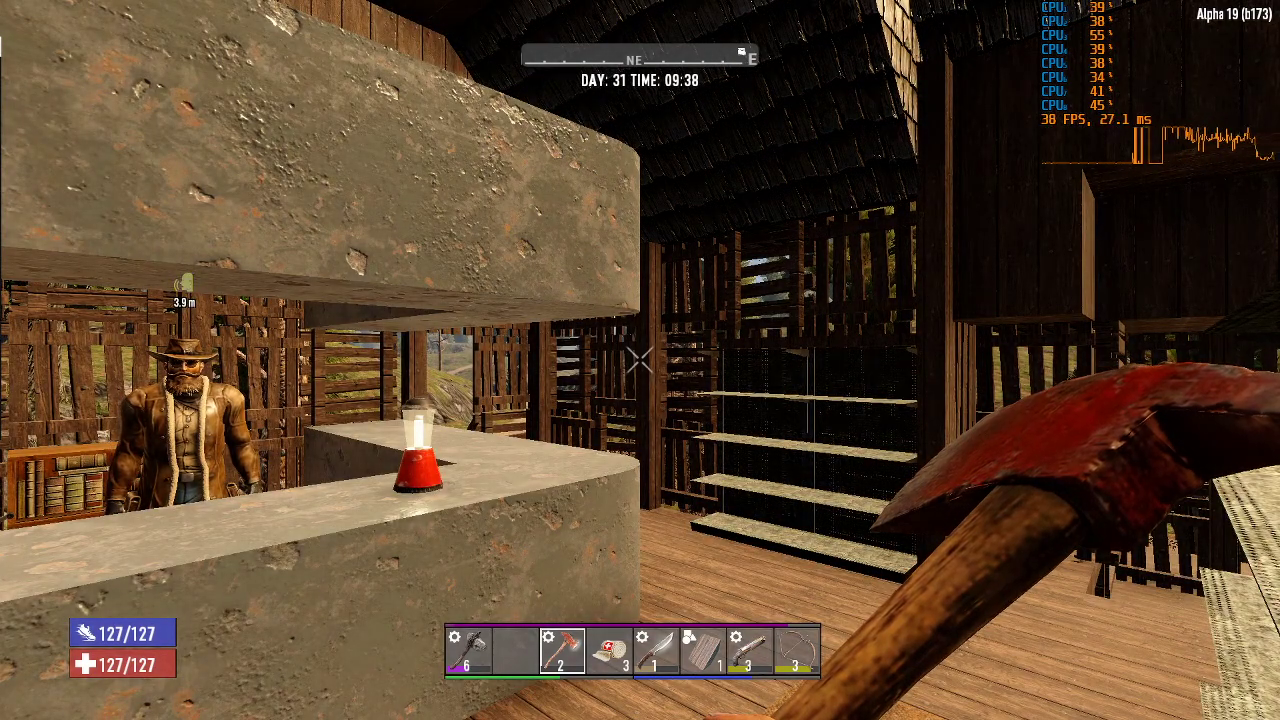
Switch away from the game and bring Task Manager back in front.
{"action": "key", "text": "Print"}
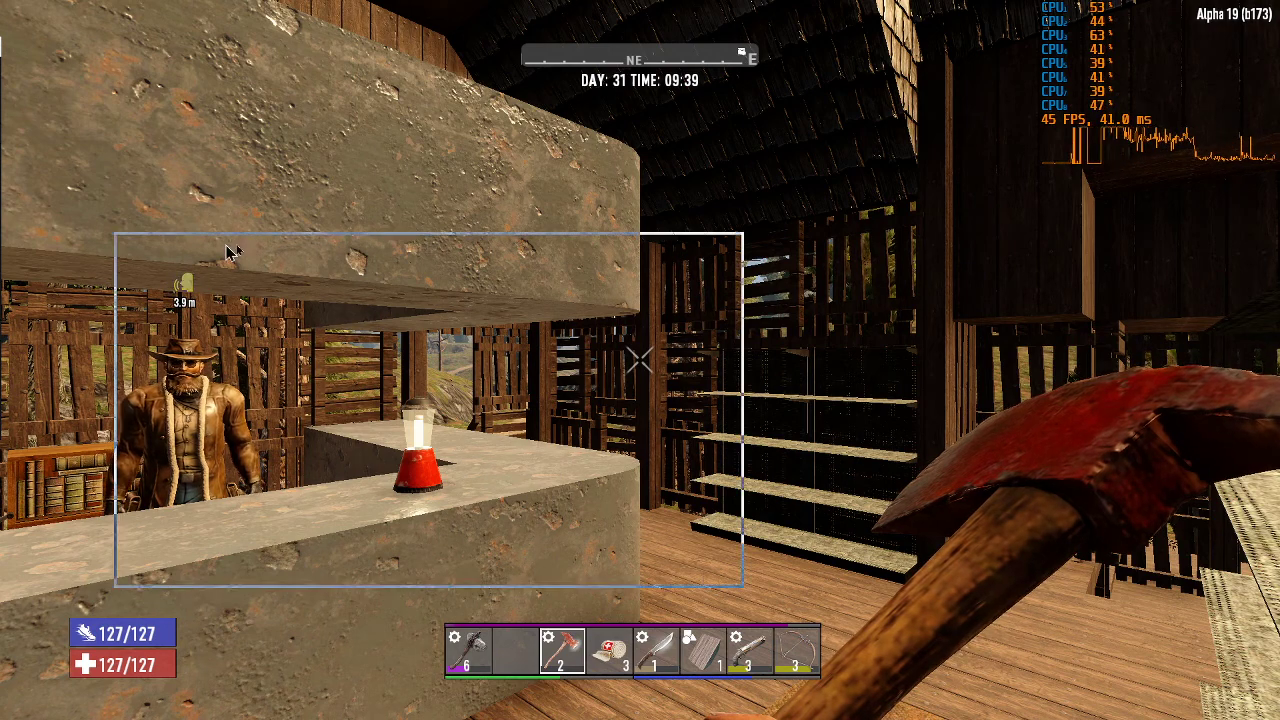
{"action": "left_click", "coordinate": [403, 222]}
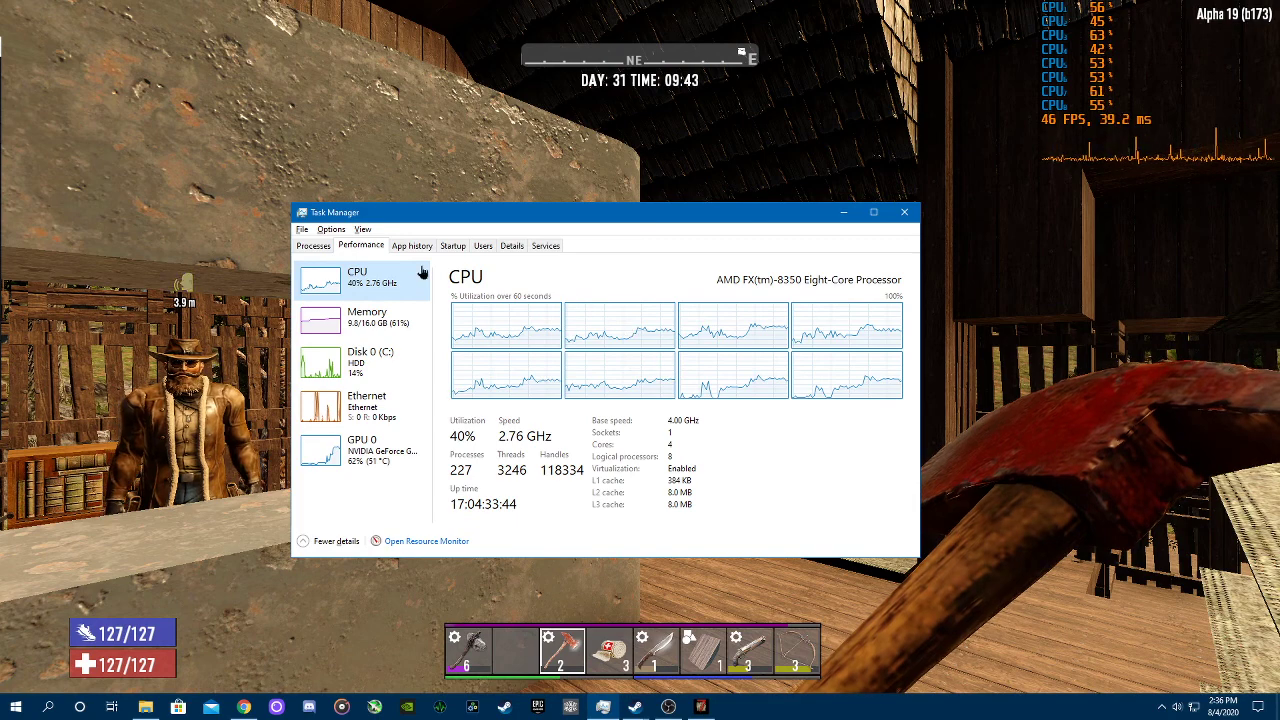
Open the Processor affinity dialog for 7DaysToDie.exe in the Details list.
{"action": "left_click", "coordinate": [515, 246]}
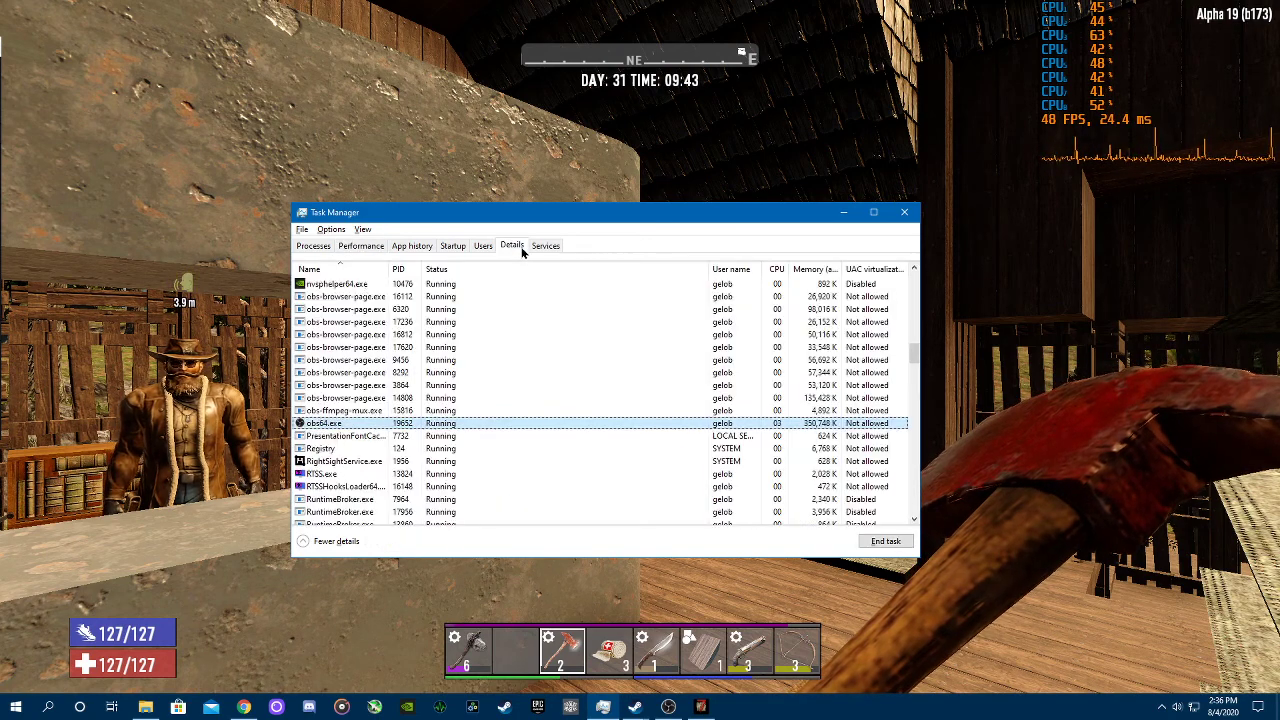
{"action": "scroll", "coordinate": [372, 330], "scroll_direction": "up", "scroll_amount": 8}
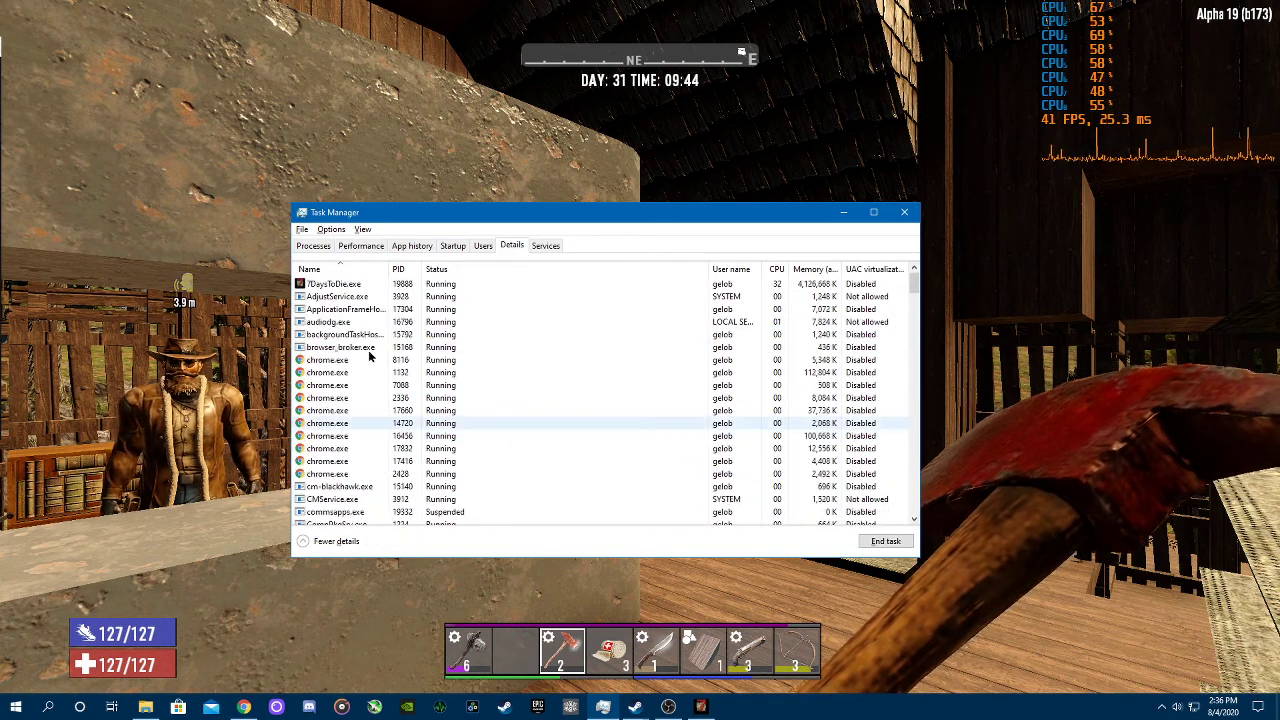
{"action": "scroll", "coordinate": [369, 350], "scroll_direction": "up", "scroll_amount": 12}
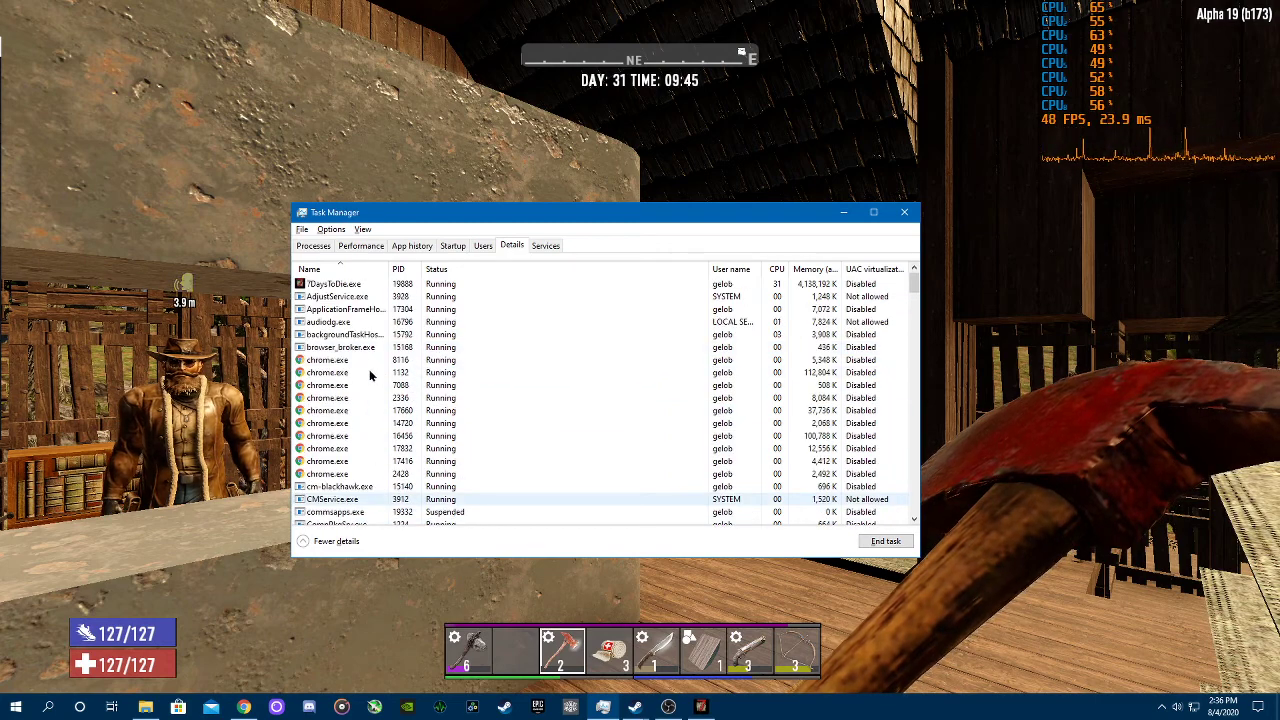
{"action": "right_click", "coordinate": [350, 285]}
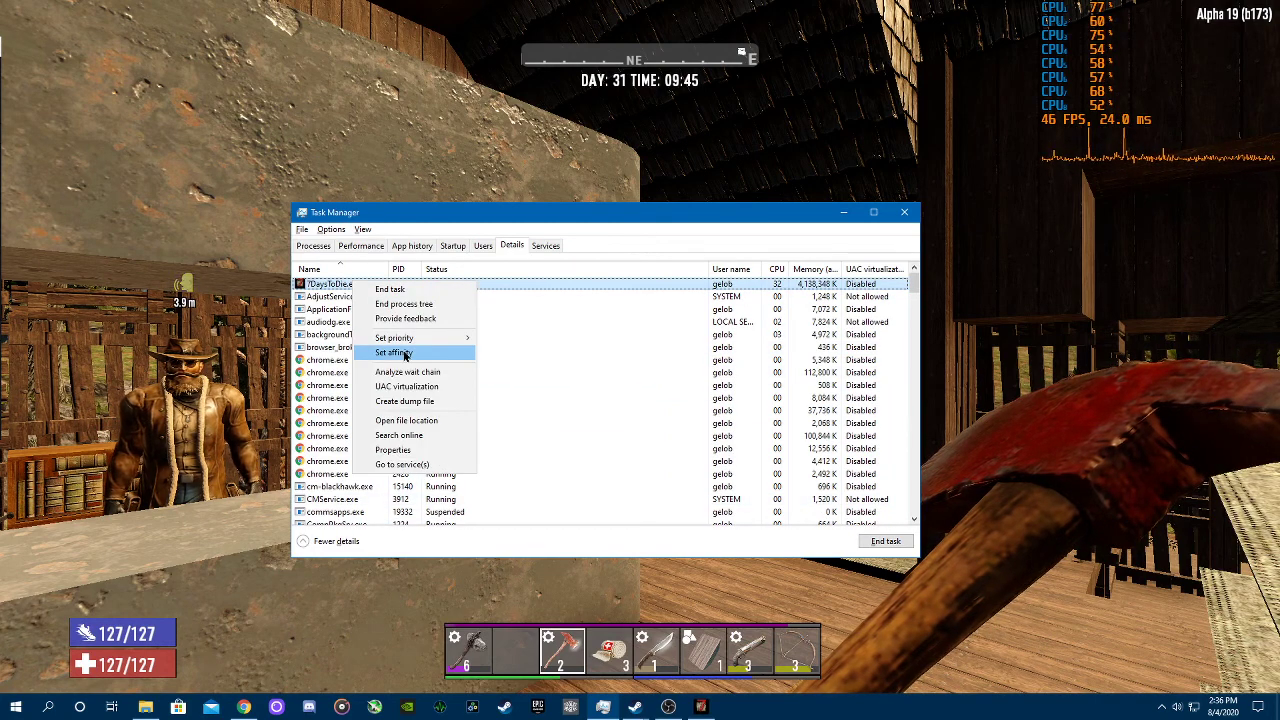
{"action": "left_click", "coordinate": [403, 349]}
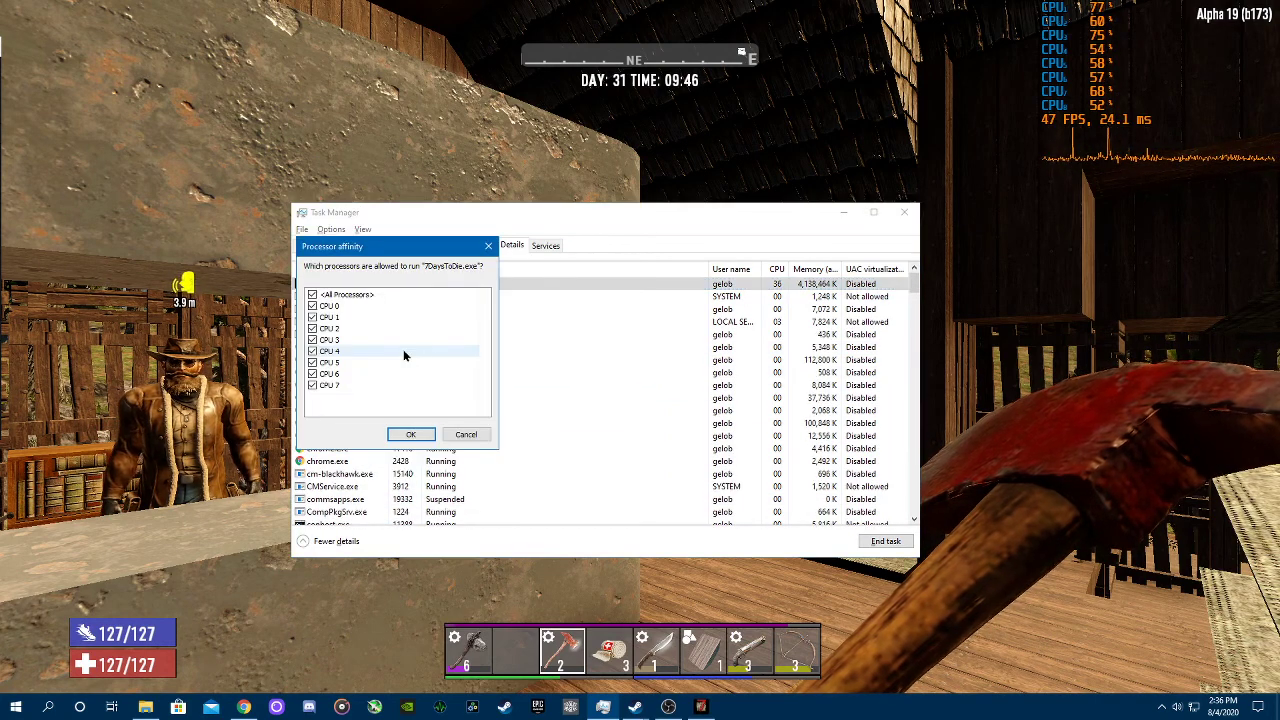
Clear every core except CPU 0 and CPU 1 and apply the affinity.
{"action": "left_click", "coordinate": [313, 386]}
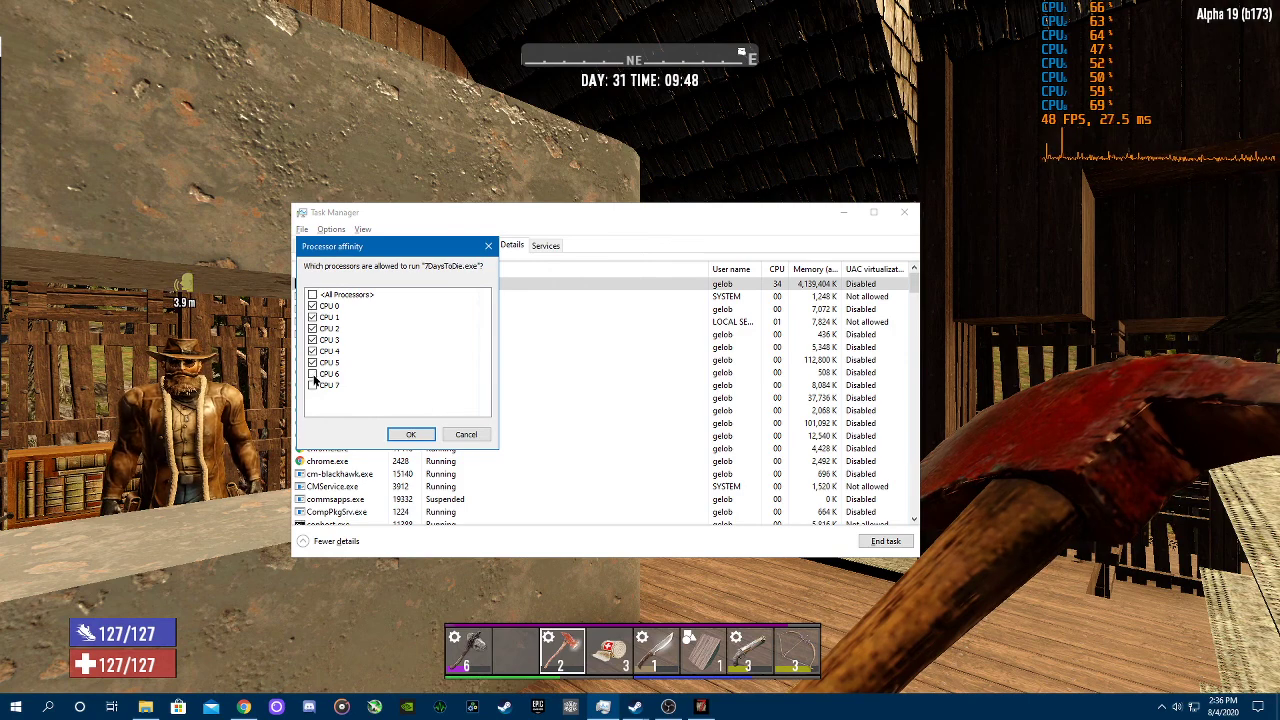
{"action": "left_click", "coordinate": [313, 362]}
{"action": "left_click", "coordinate": [313, 351]}
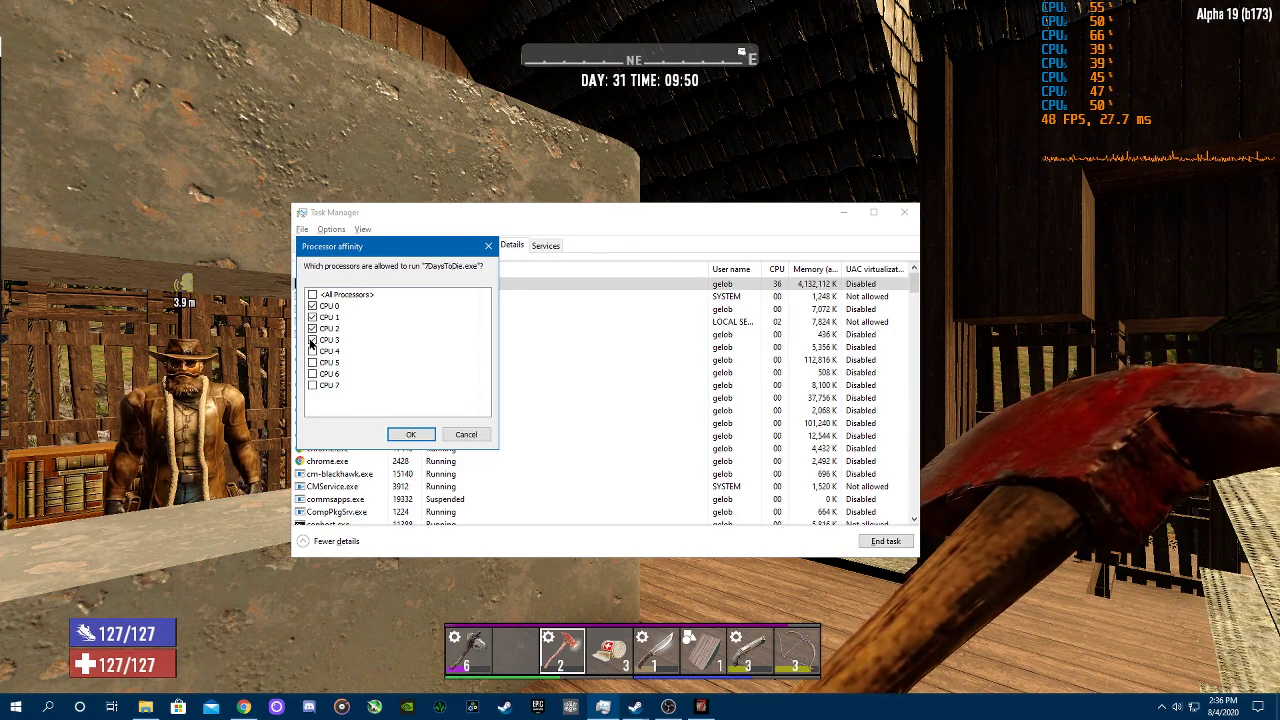
{"action": "left_click", "coordinate": [313, 340]}
{"action": "left_click", "coordinate": [313, 328]}
{"action": "left_click", "coordinate": [313, 317]}
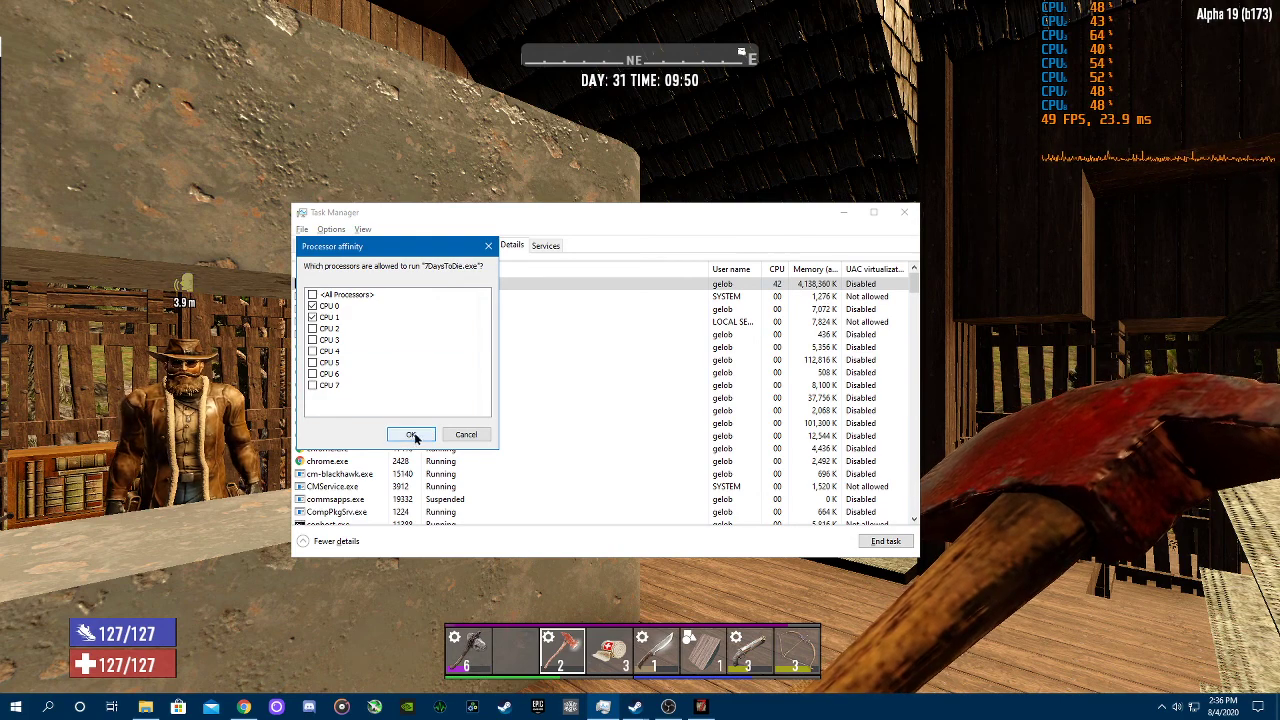
{"action": "left_click", "coordinate": [410, 434]}
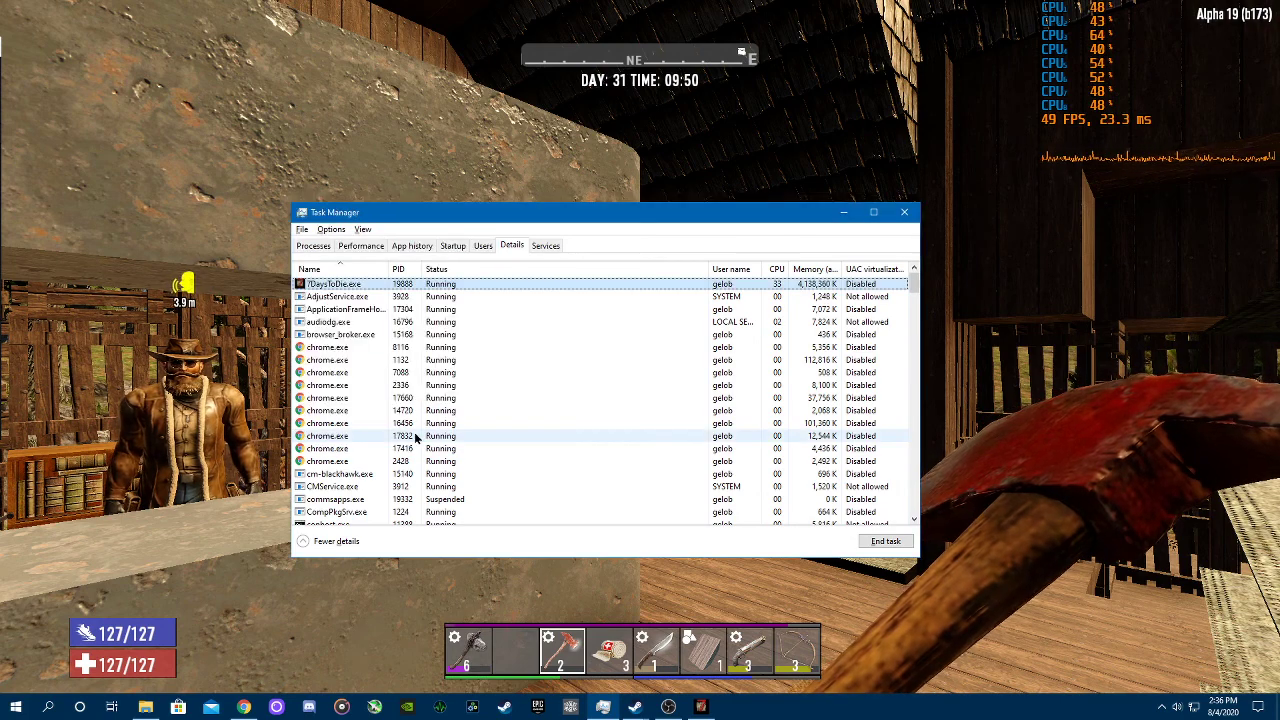
Return to the game, swing the axe, walk onto the sandbagged walkway, then pause.
{"action": "left_click", "coordinate": [845, 213]}
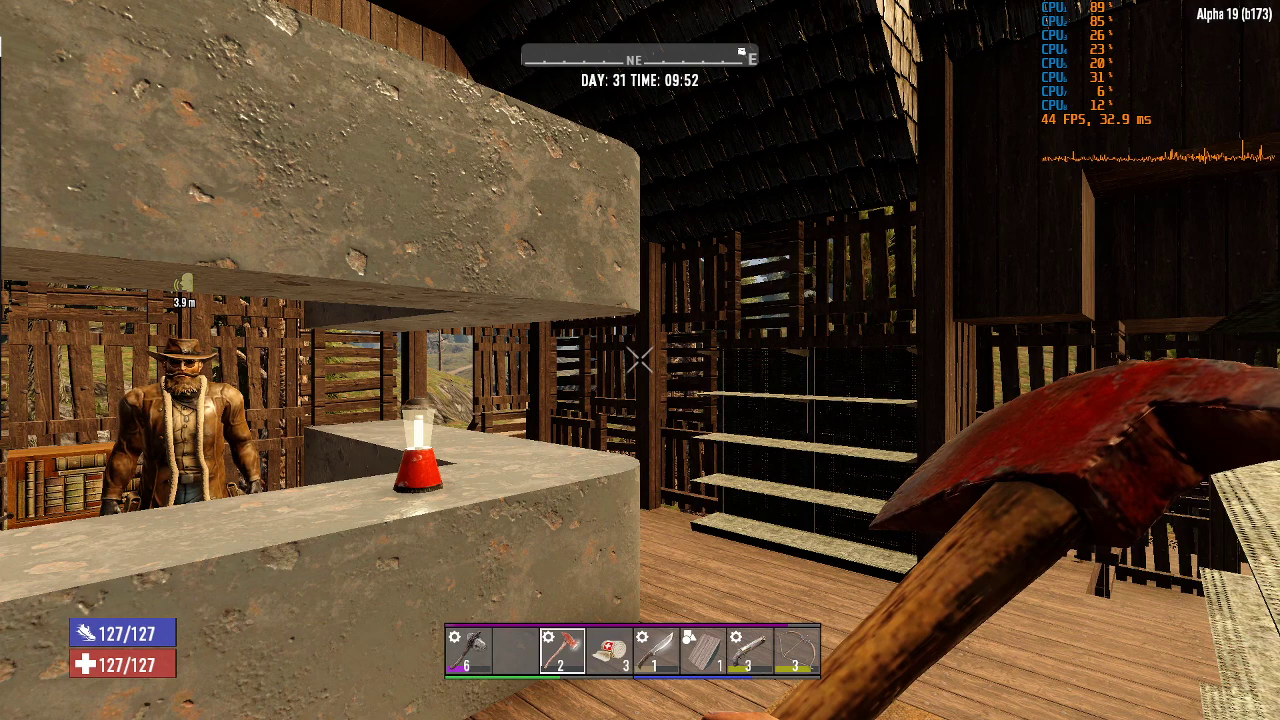
{"action": "left_click", "coordinate": [640, 360]}
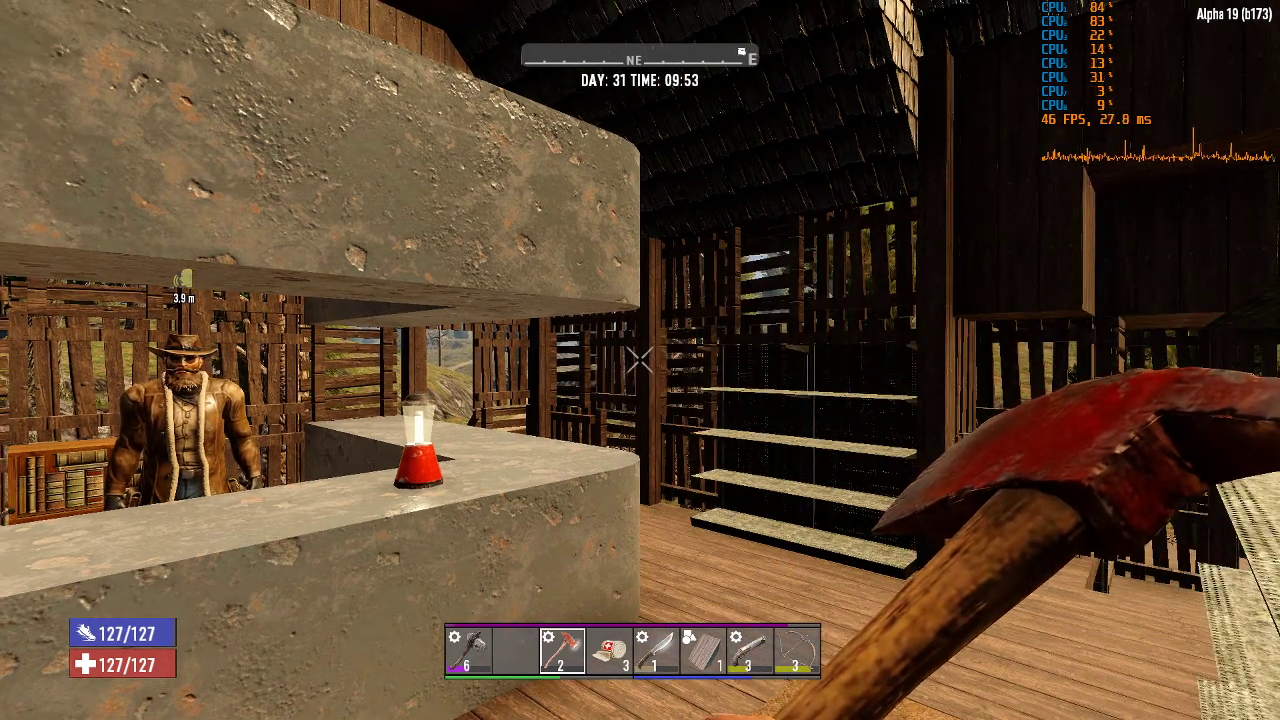
{"action": "key", "text": "w"}
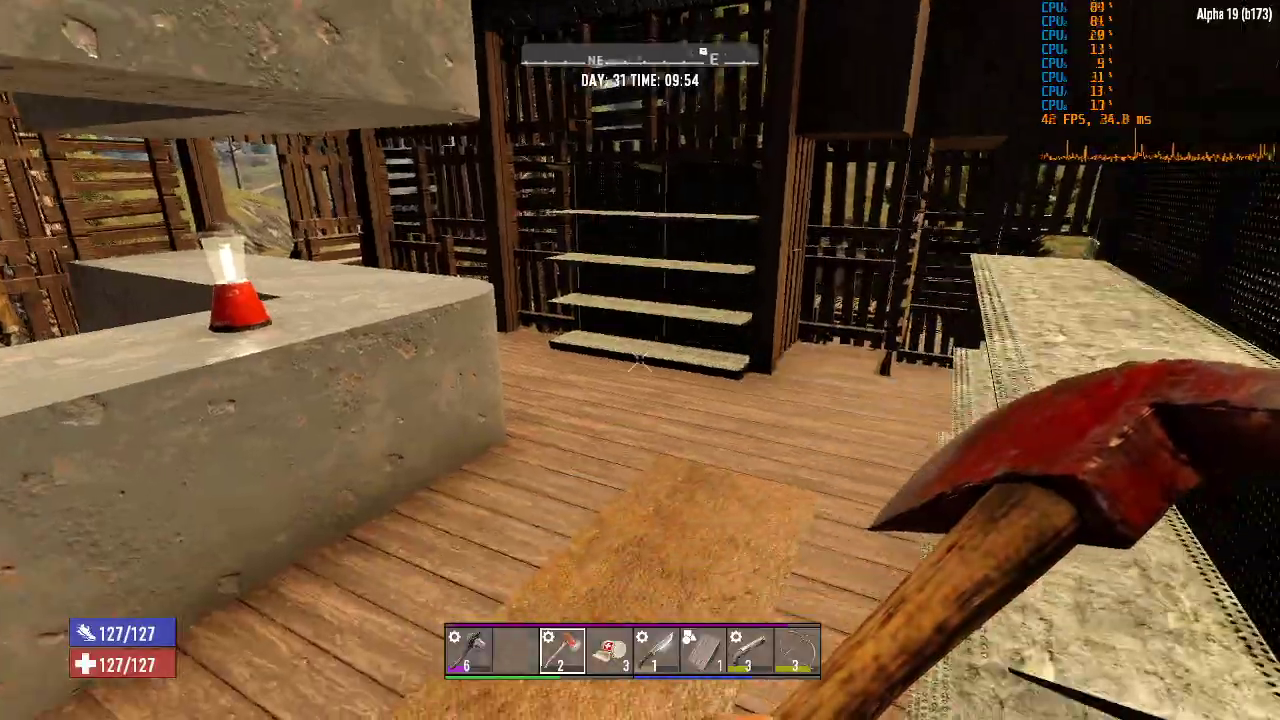
{"action": "key", "text": "w"}
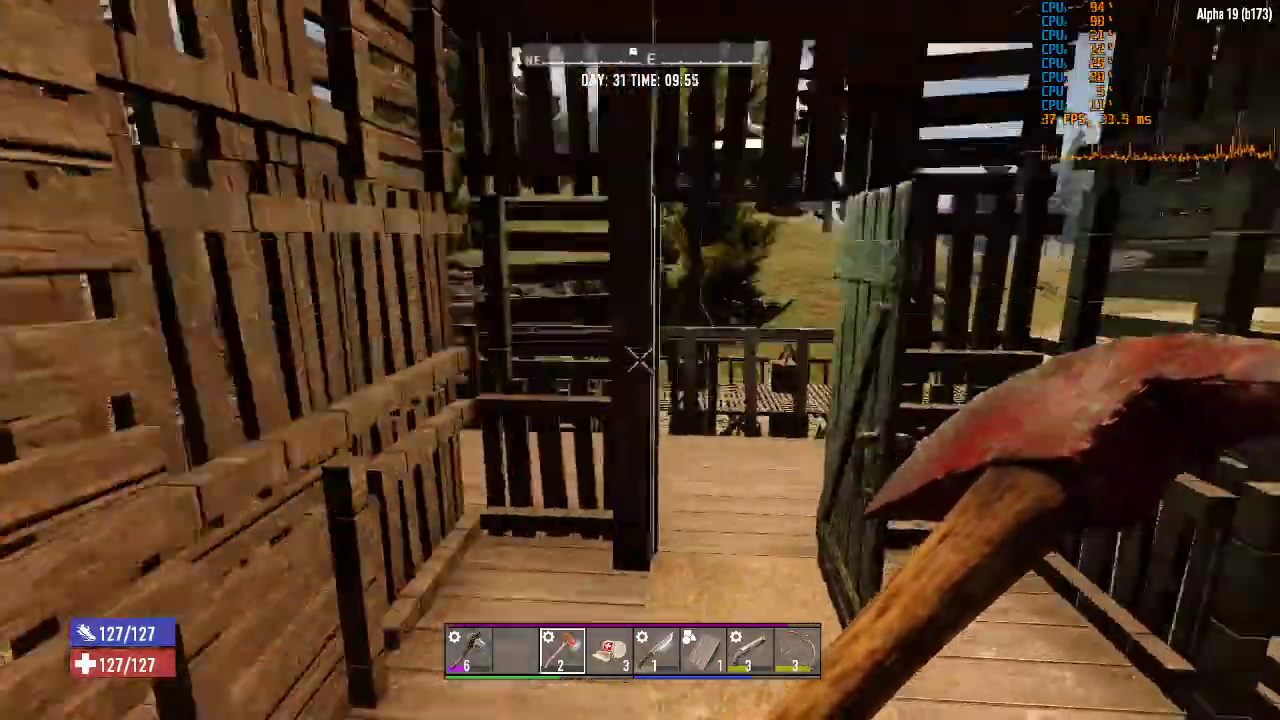
{"action": "key", "text": "w"}
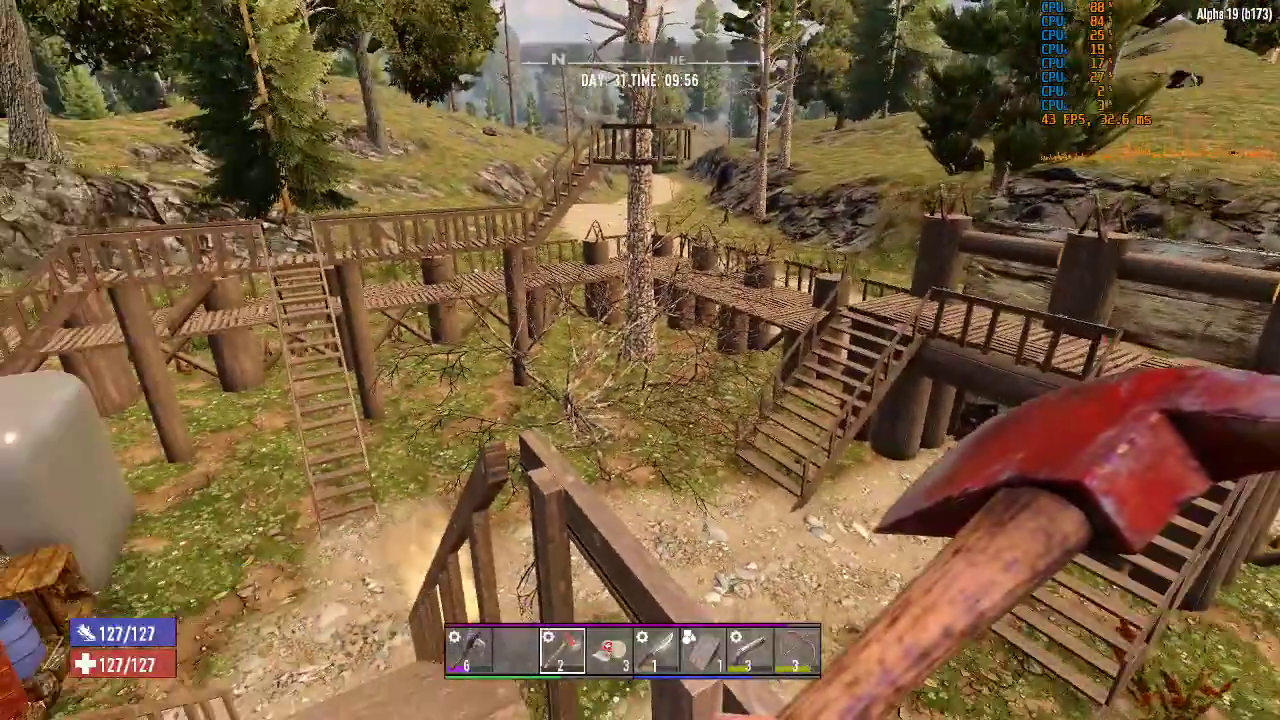
{"action": "key", "text": "w"}
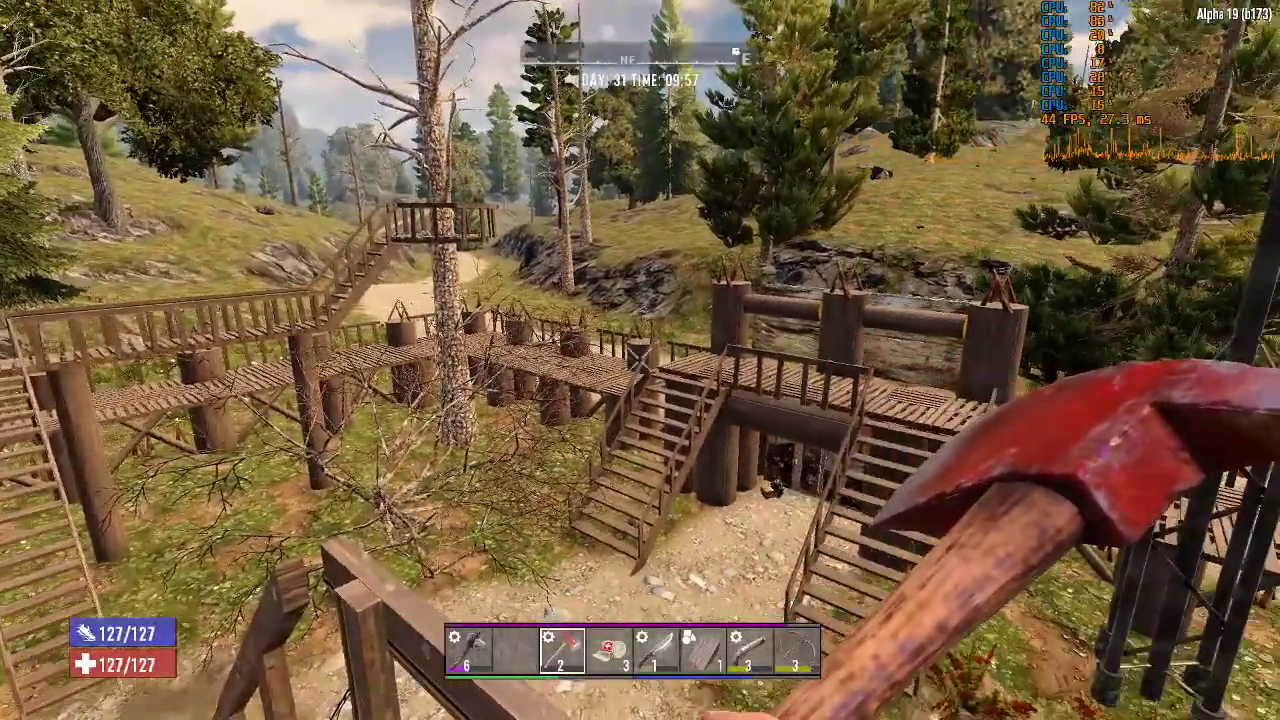
{"action": "key", "text": "w"}
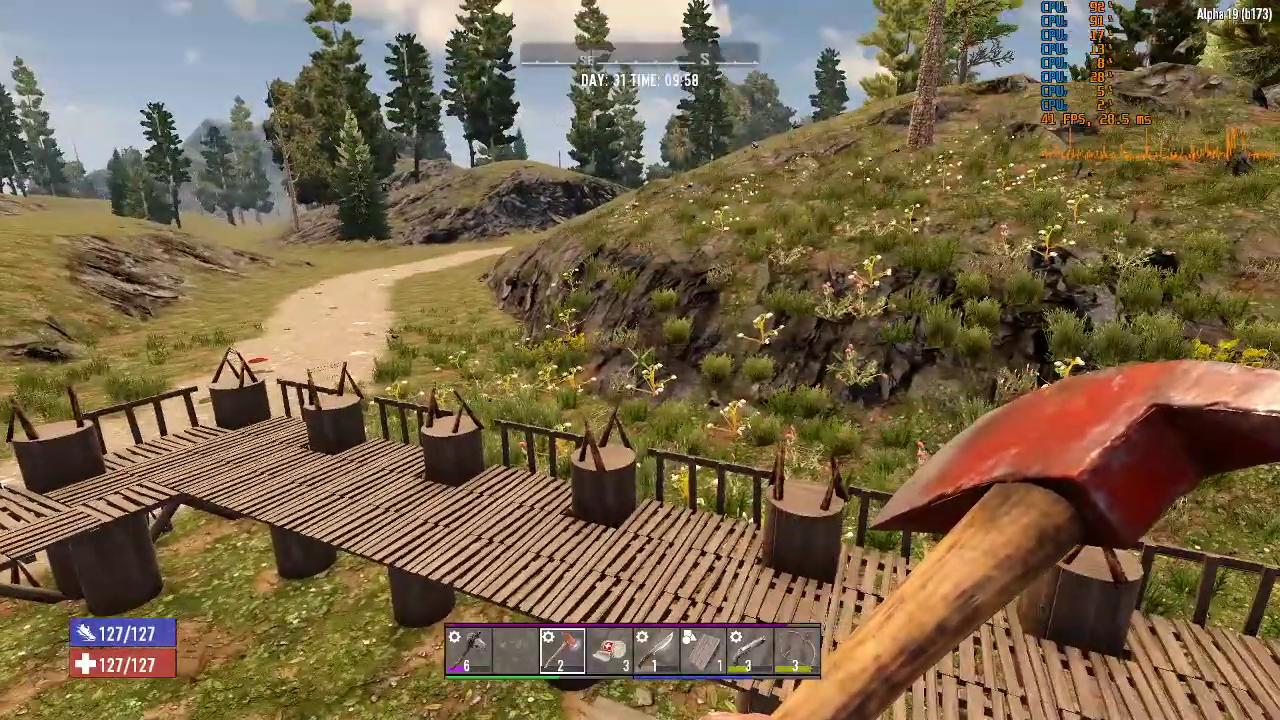
{"action": "key", "text": "Escape"}
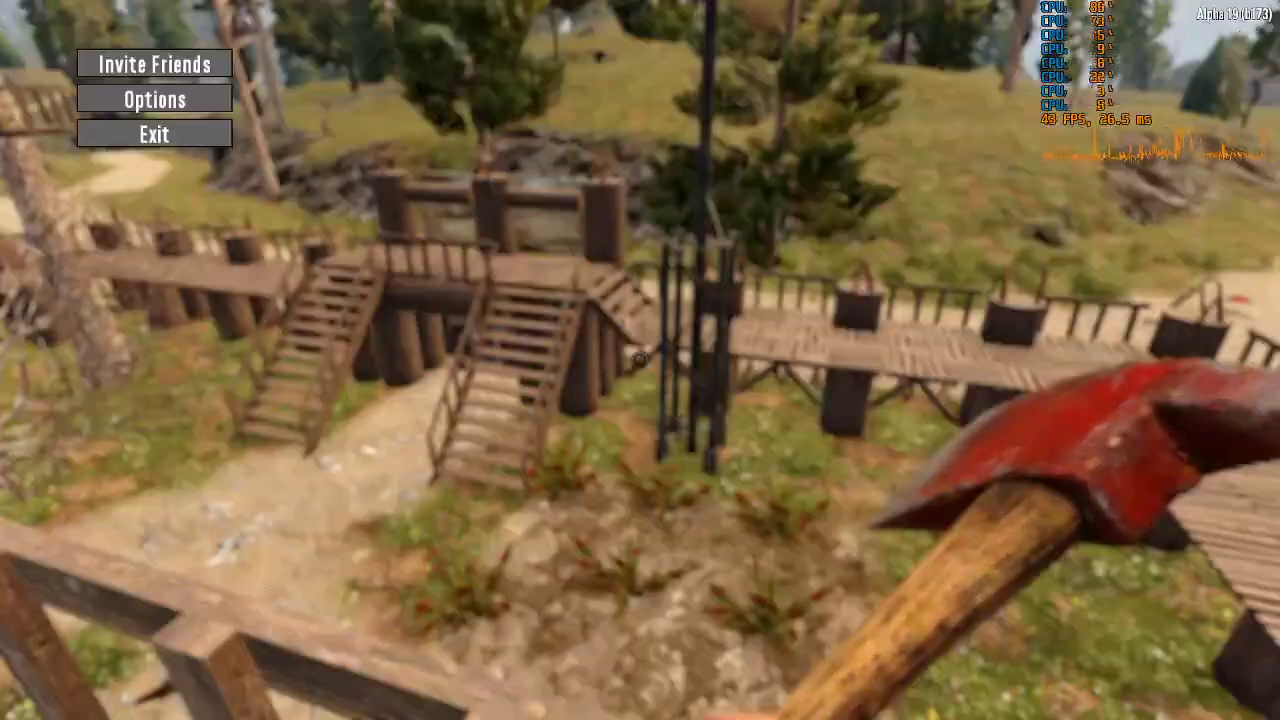
{"action": "key", "text": "Escape"}
{"action": "key", "text": "Escape"}
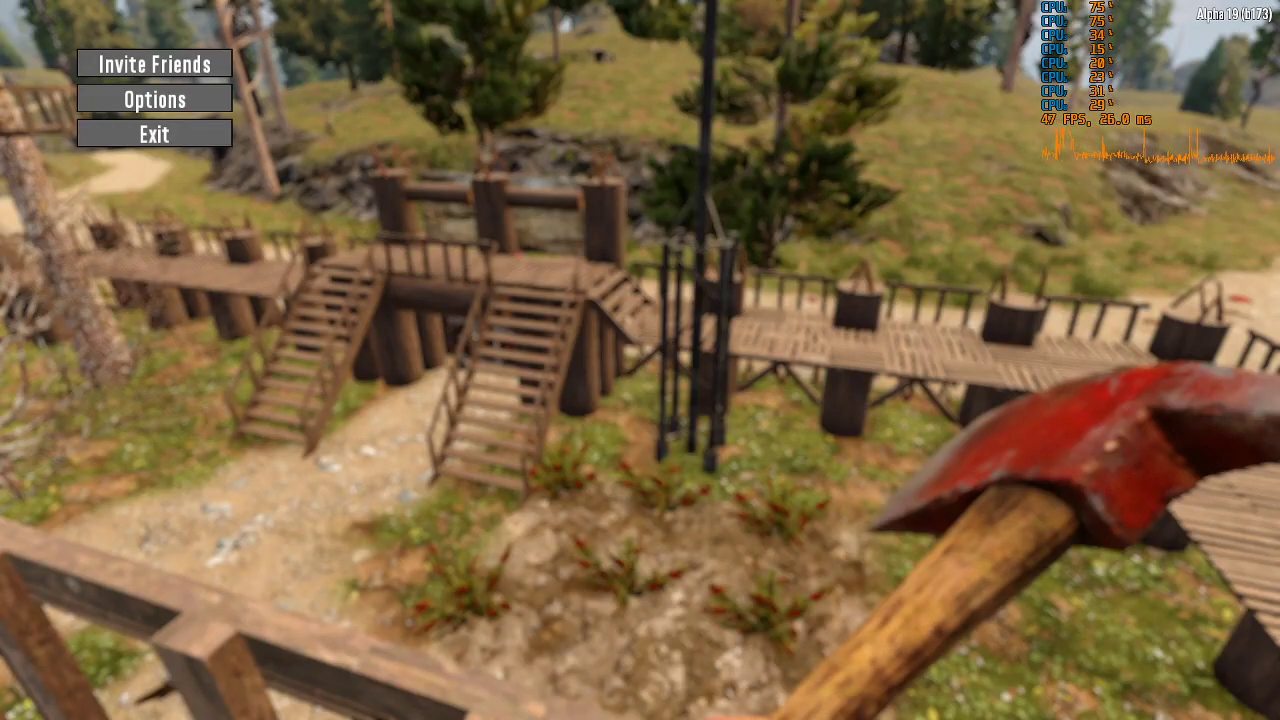
Add CPU 2 and CPU 3 to 7DaysToDie.exe's affinity so it uses cores 0–3.
{"action": "key", "text": "ctrl+shift+Escape"}
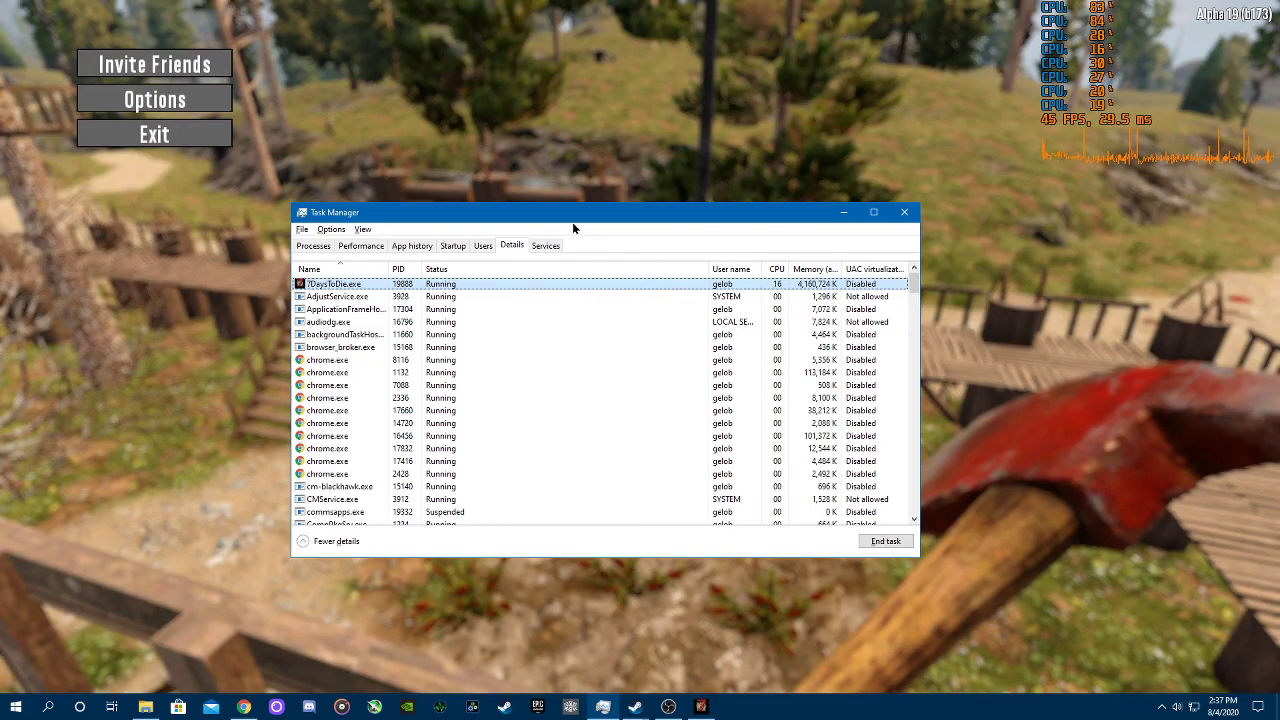
{"action": "right_click", "coordinate": [349, 287]}
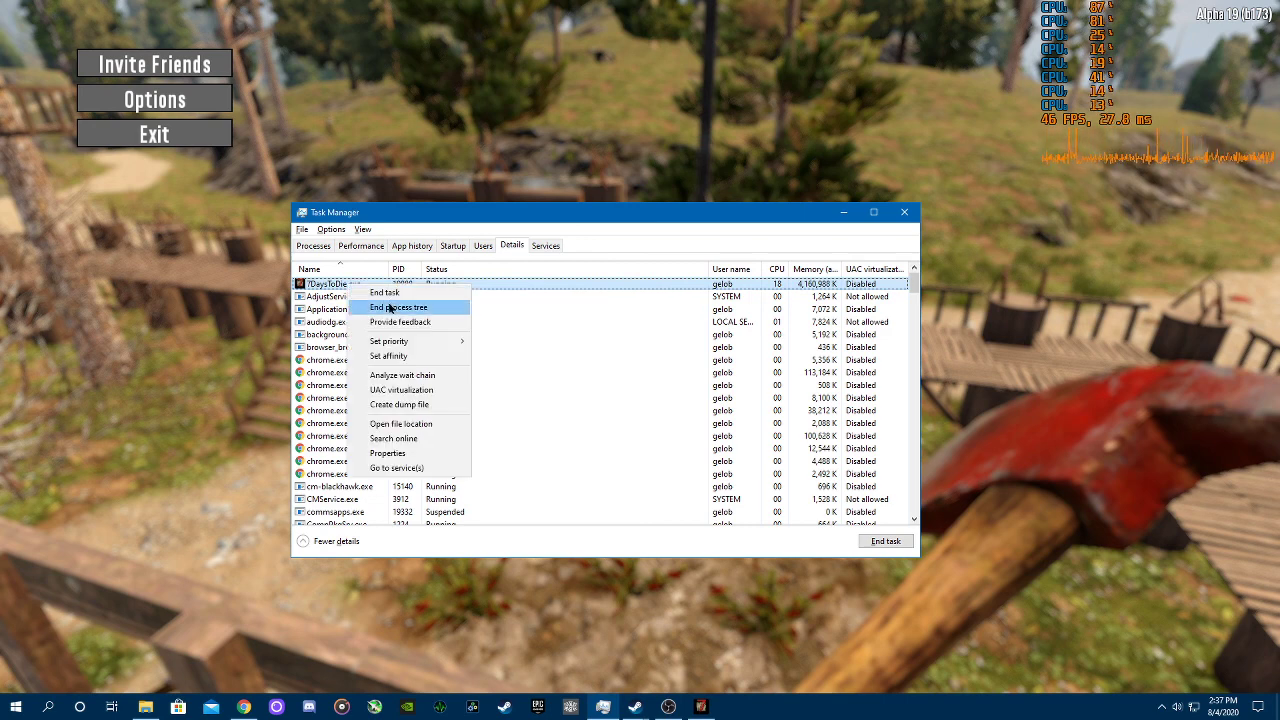
{"action": "mouse_move", "coordinate": [393, 344]}
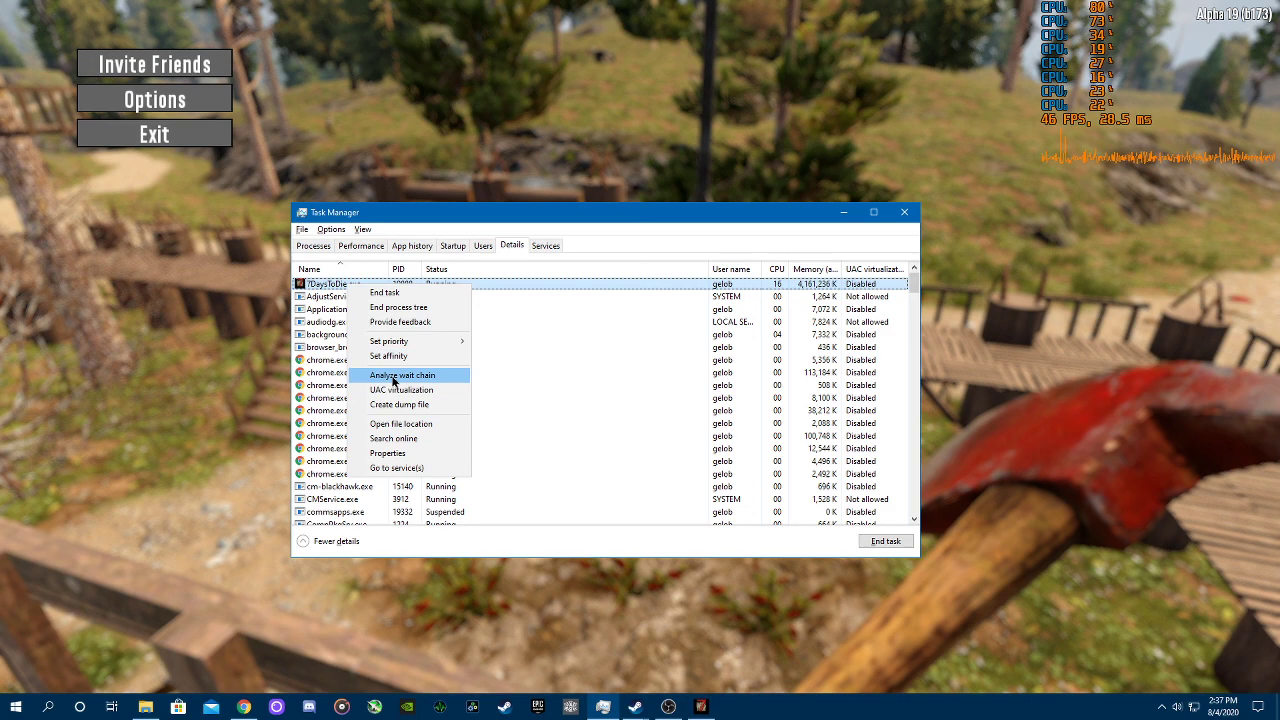
{"action": "left_click", "coordinate": [390, 356]}
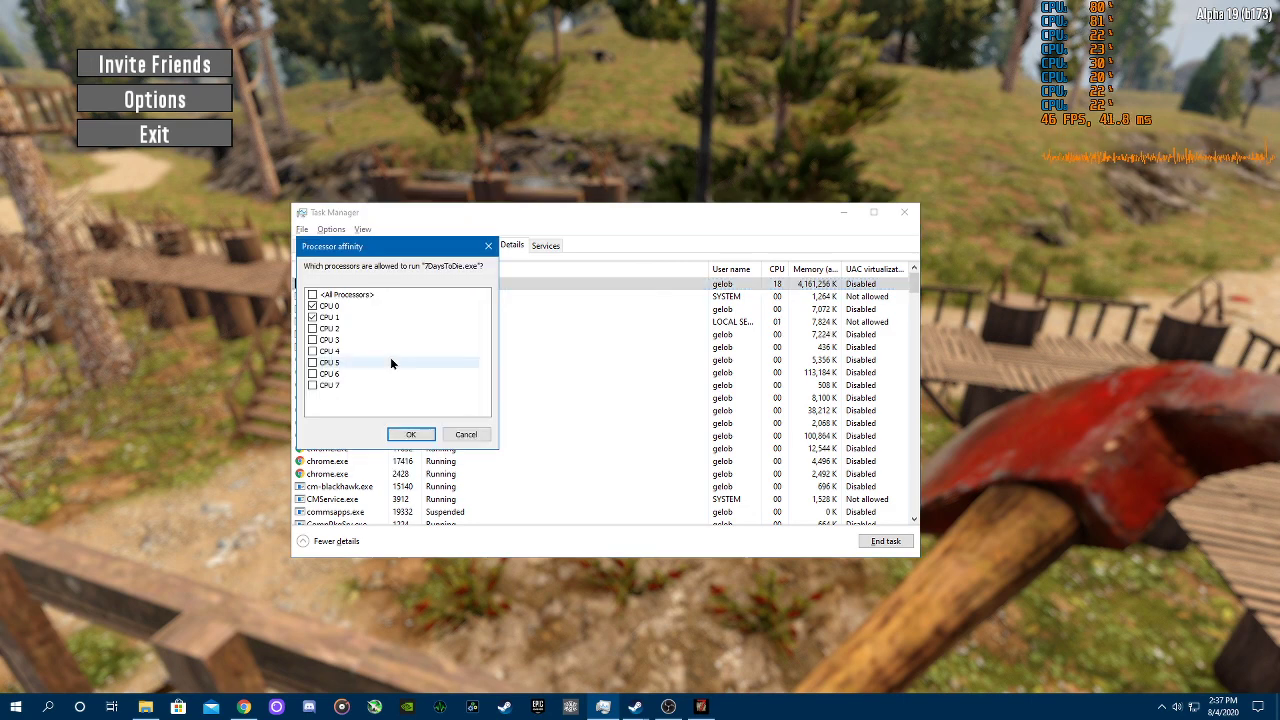
{"action": "left_click", "coordinate": [312, 329]}
{"action": "left_click", "coordinate": [313, 340]}
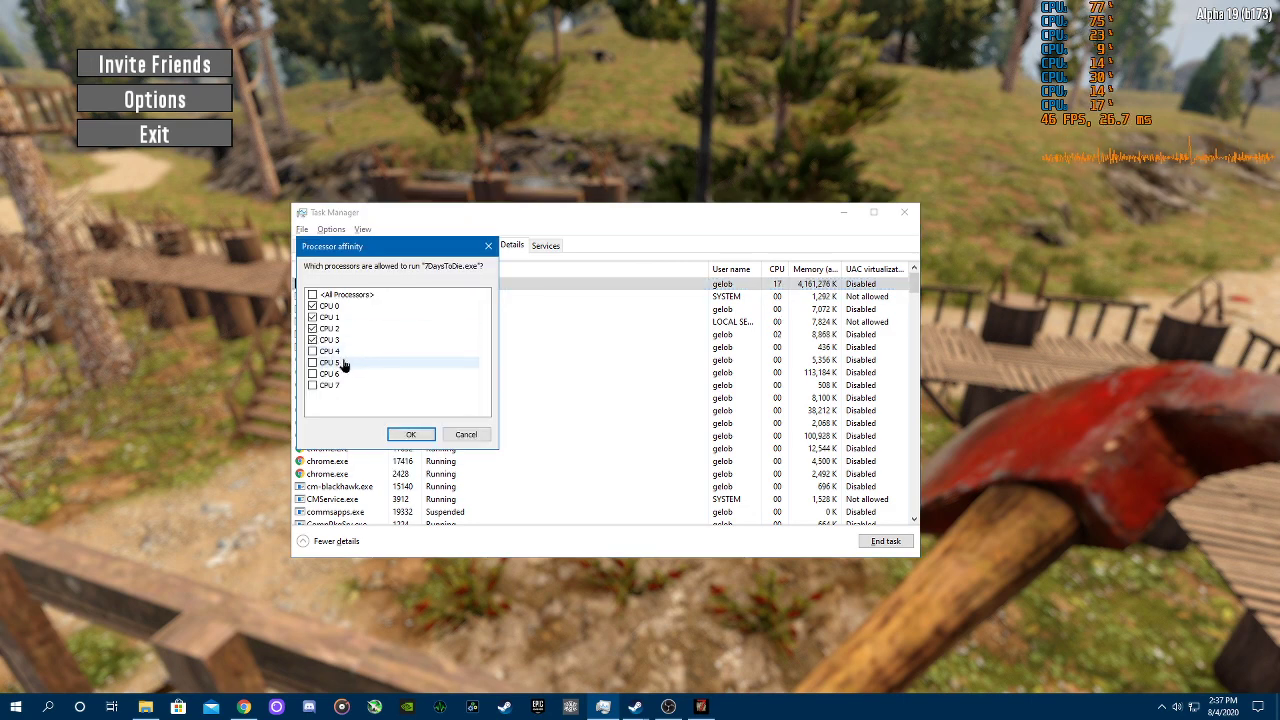
{"action": "left_click", "coordinate": [408, 434]}
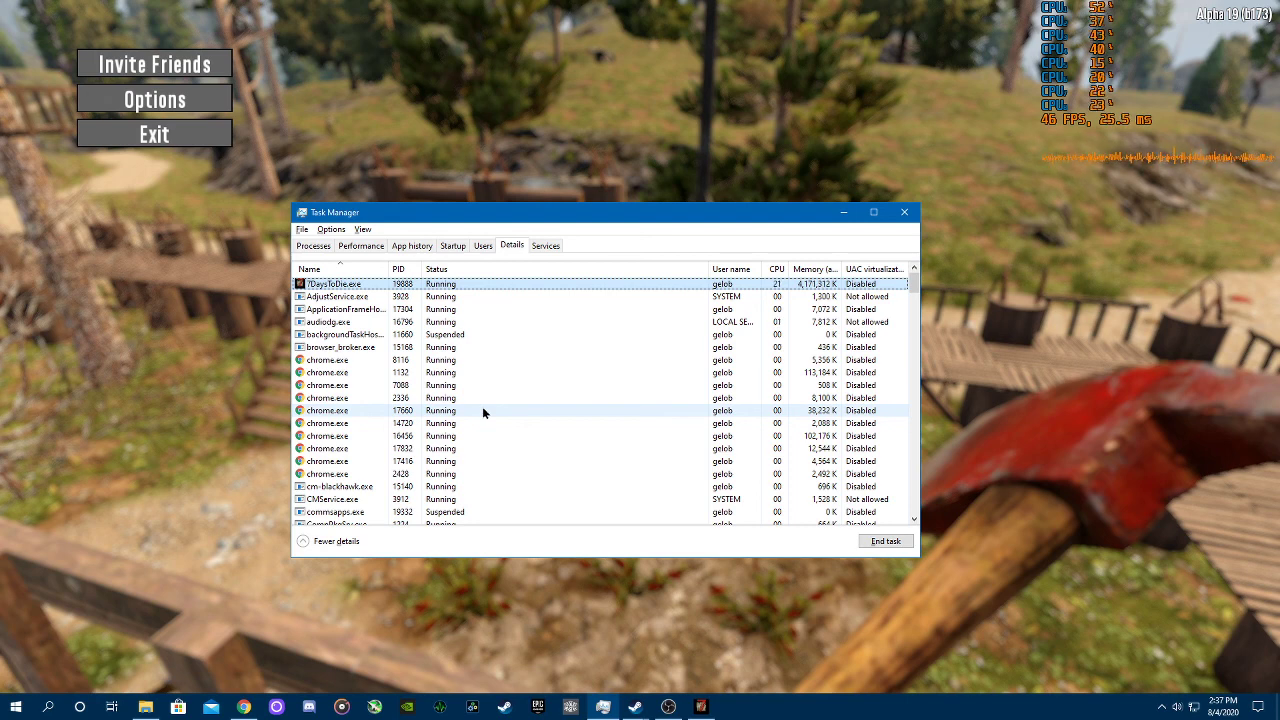
Set obs64.exe's processor affinity to the higher-numbered cores, including CPU 6.
{"action": "scroll", "coordinate": [407, 449], "scroll_direction": "down", "scroll_amount": 20}
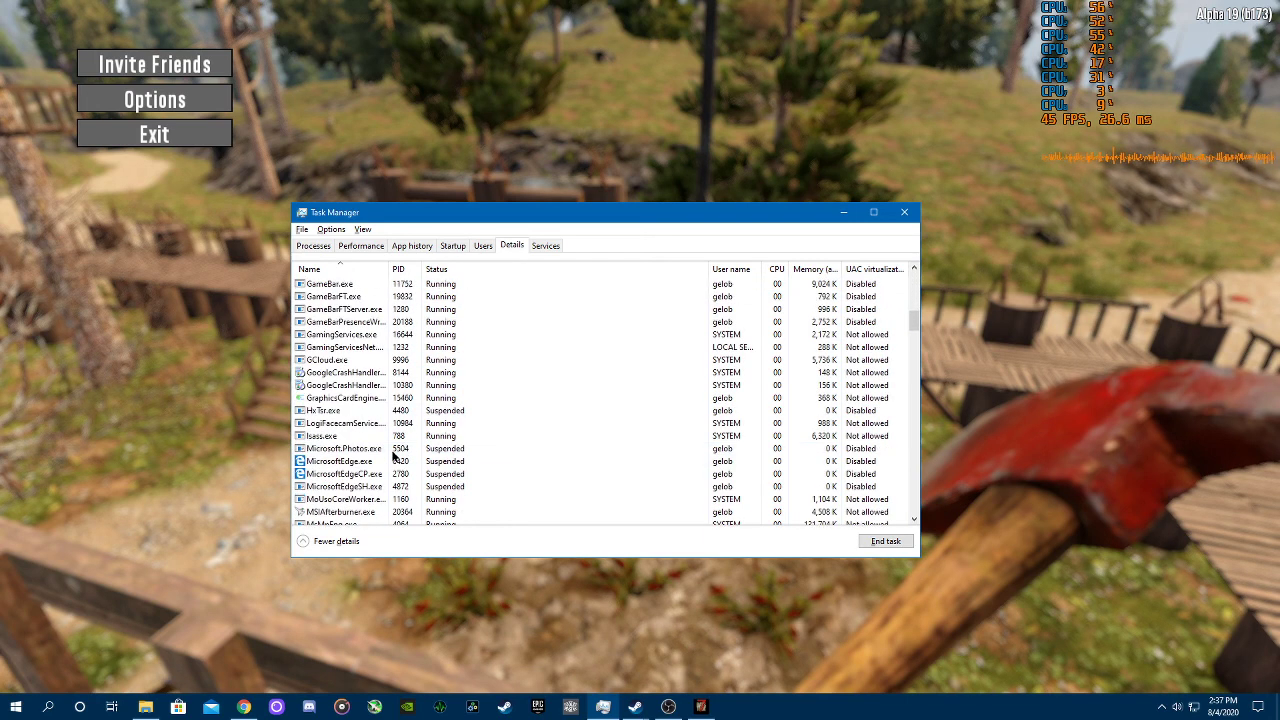
{"action": "scroll", "coordinate": [395, 457], "scroll_direction": "down", "scroll_amount": 10}
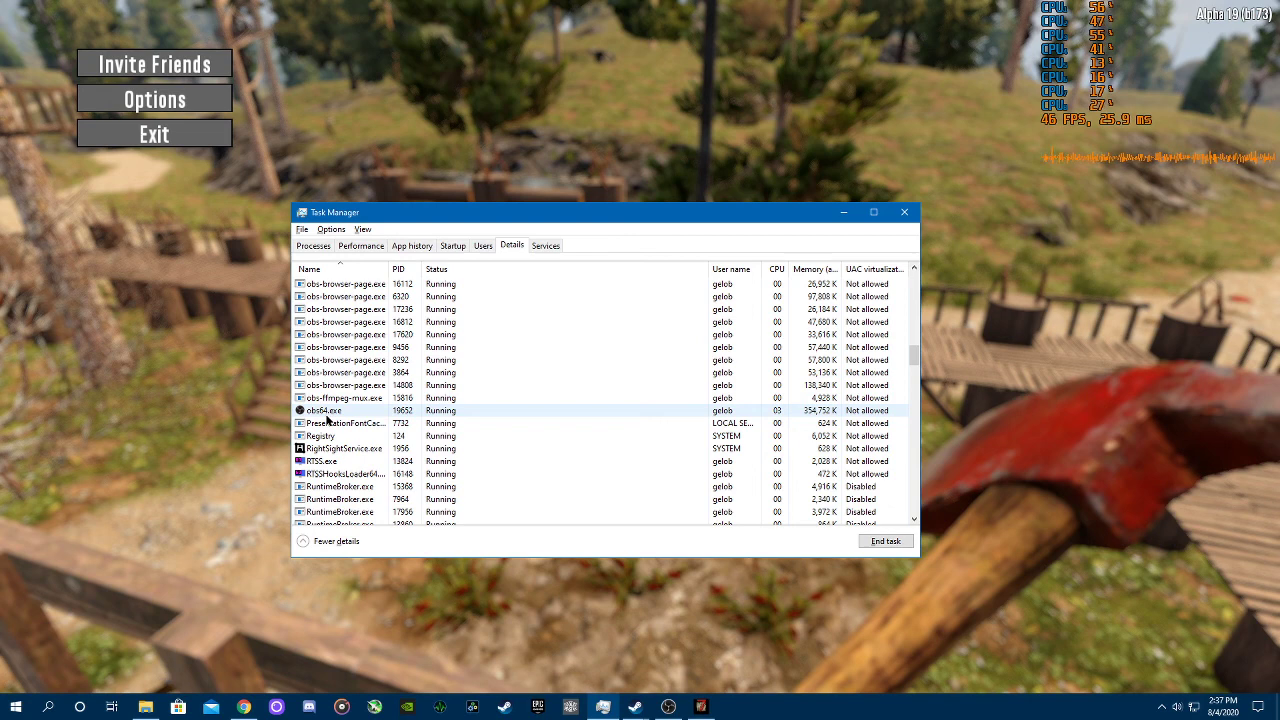
{"action": "right_click", "coordinate": [327, 412]}
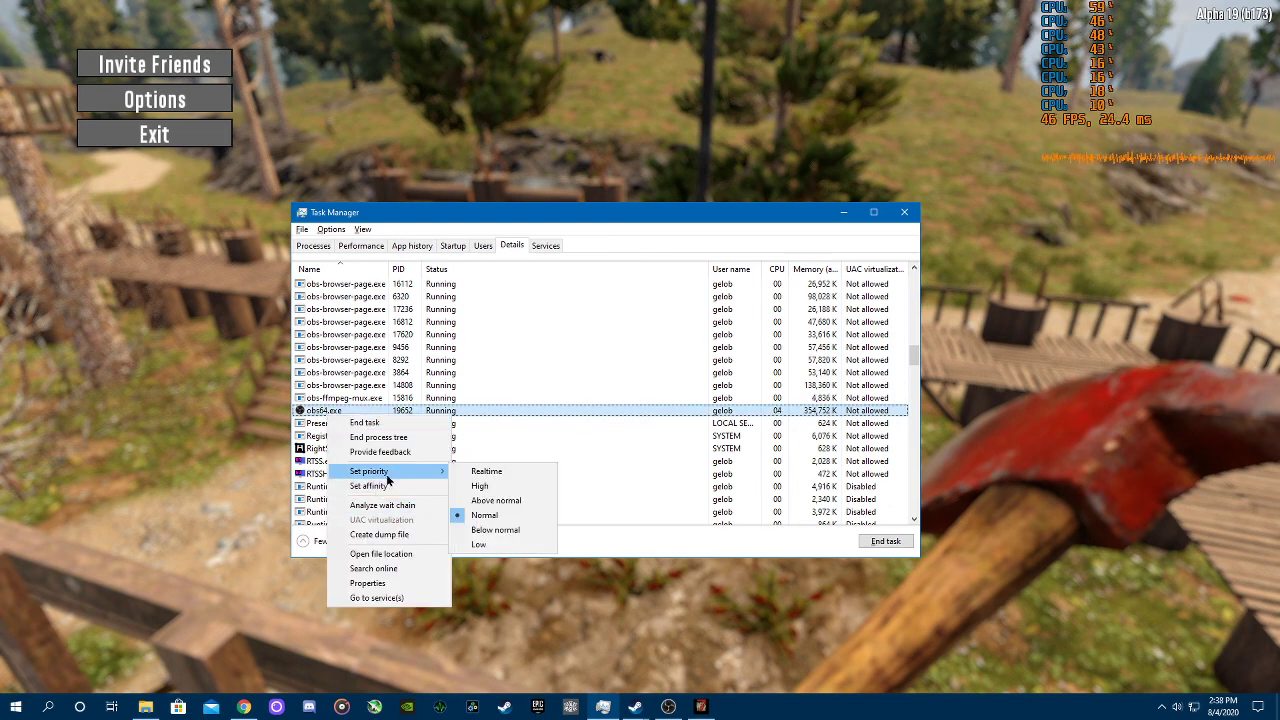
{"action": "left_click", "coordinate": [368, 486]}
{"action": "left_click", "coordinate": [313, 385]}
{"action": "left_click", "coordinate": [313, 362]}
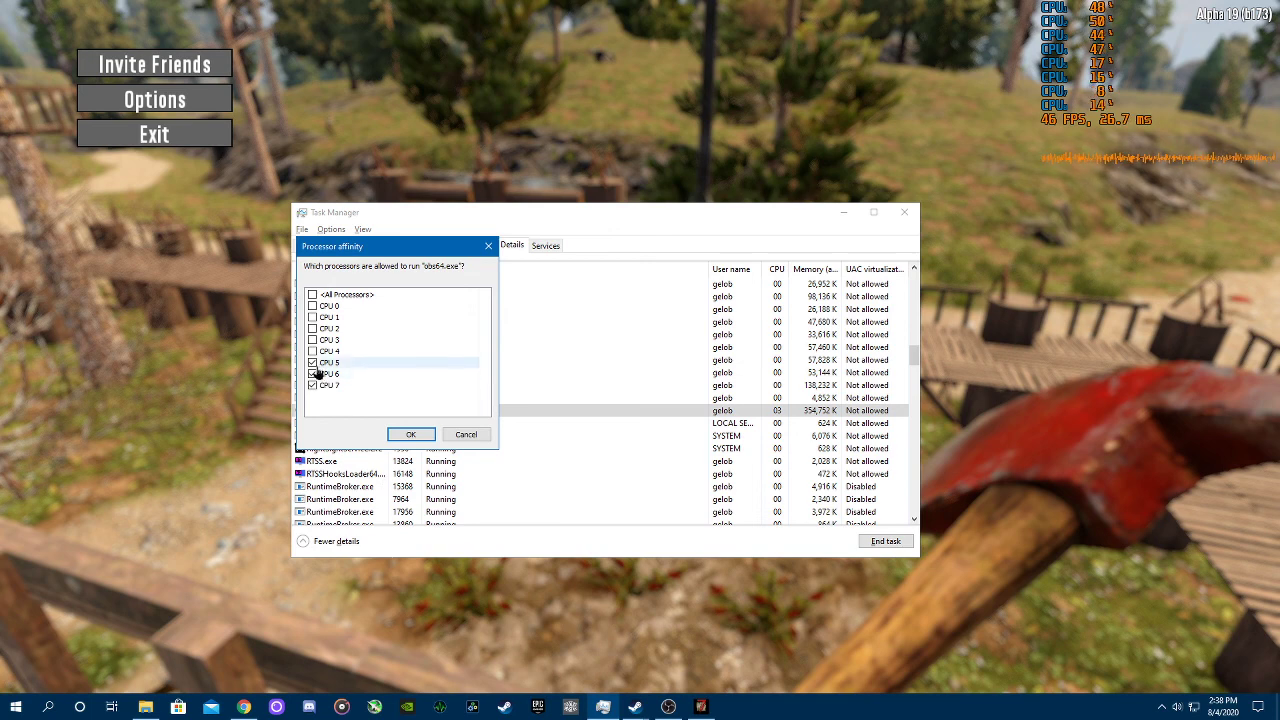
{"action": "left_click", "coordinate": [313, 374]}
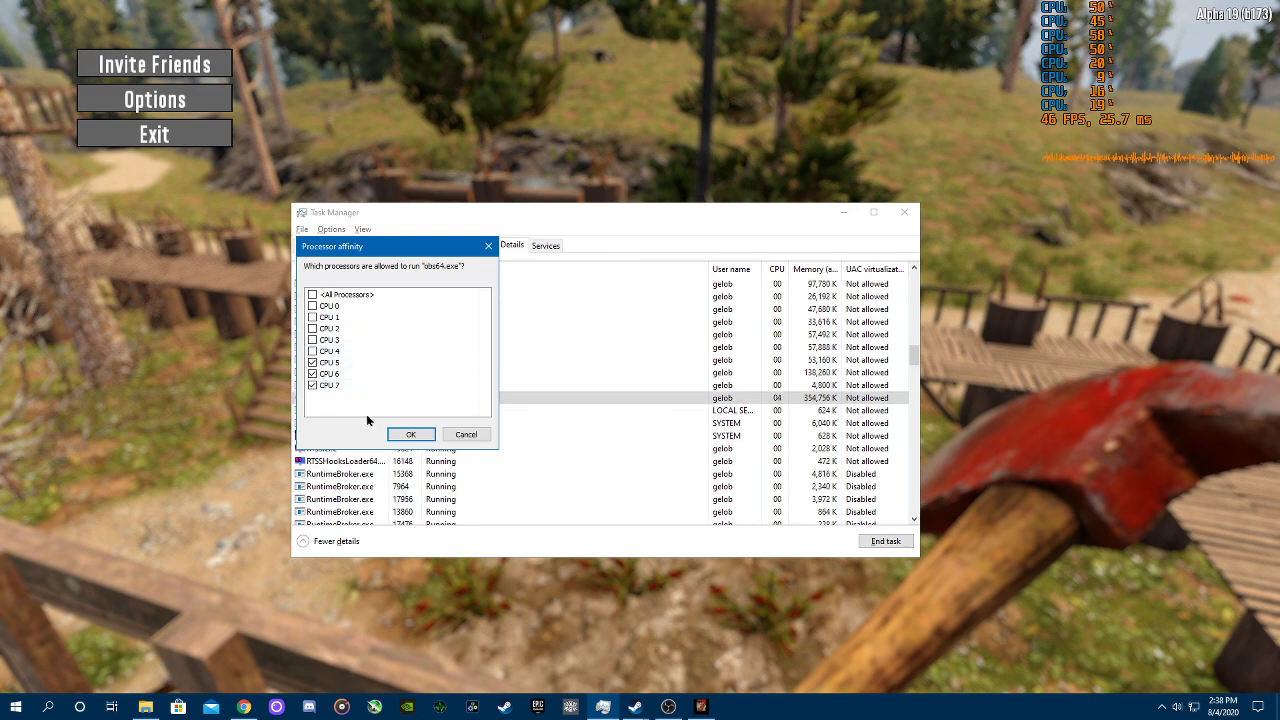
{"action": "left_click", "coordinate": [413, 434]}
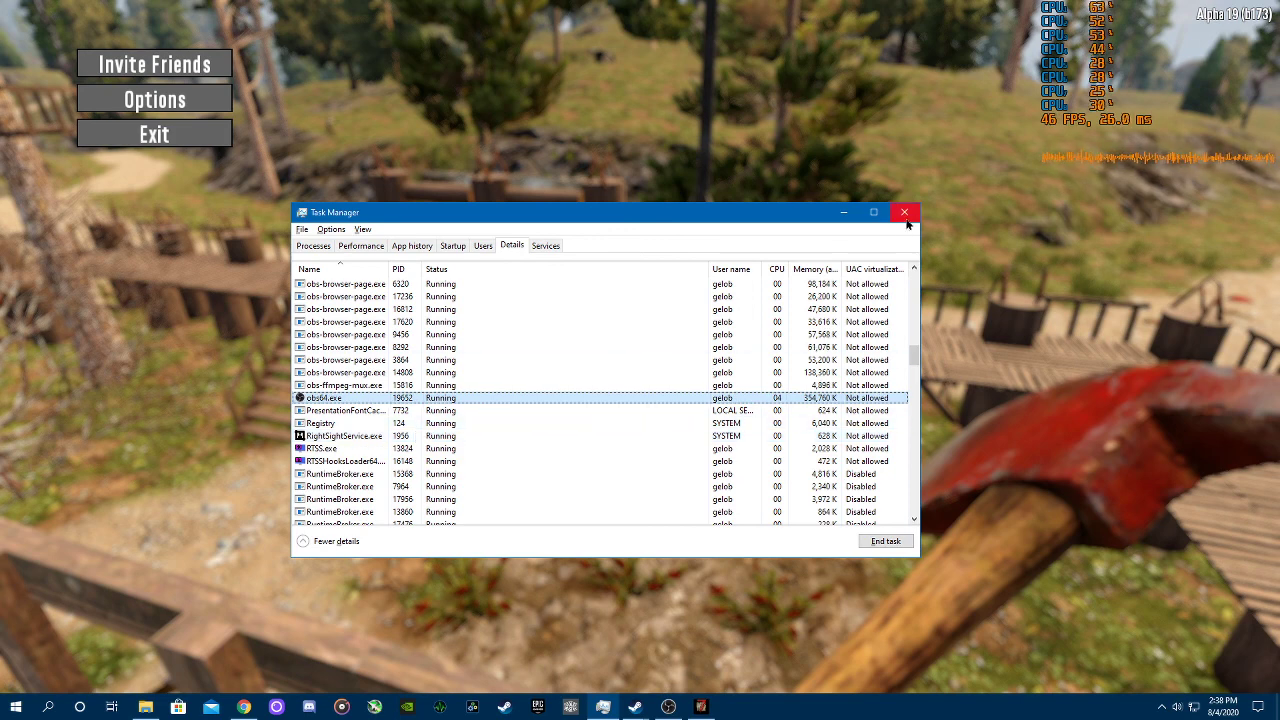
Reopen 7DaysToDie.exe's affinity and confirm it runs only on CPU 0 through CPU 3.
{"action": "scroll", "coordinate": [459, 380], "scroll_direction": "up", "scroll_amount": 20}
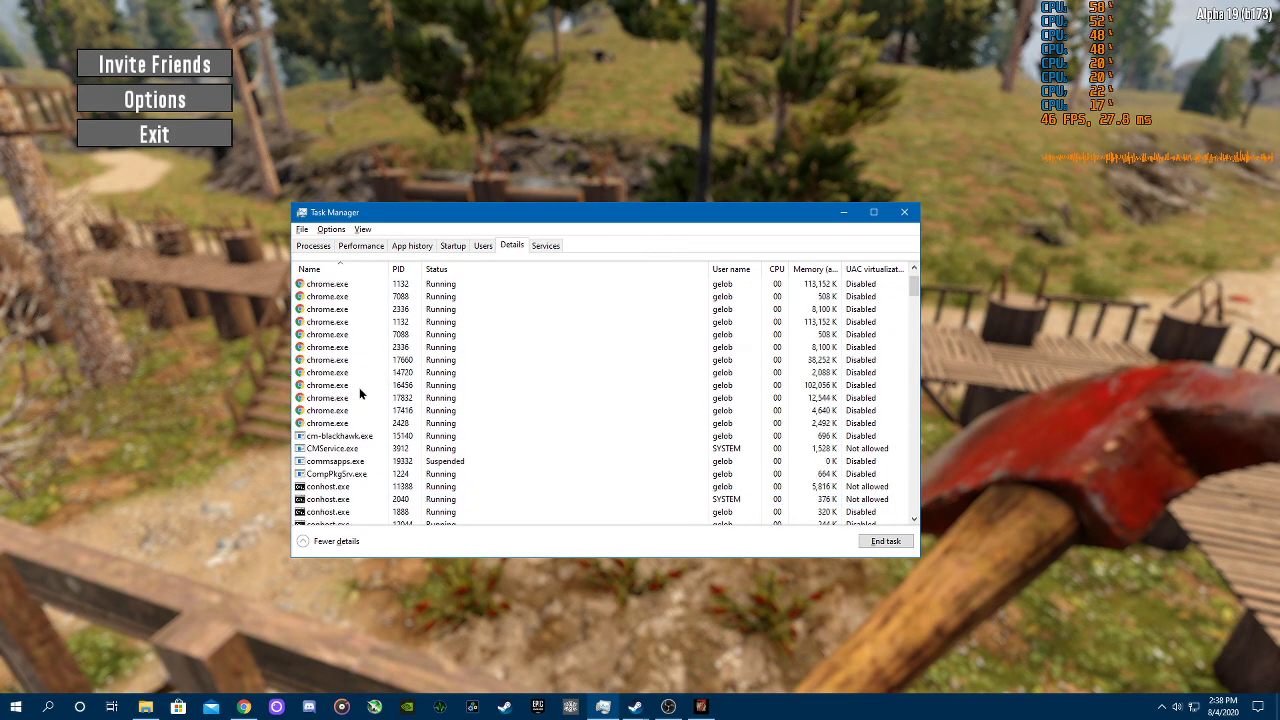
{"action": "right_click", "coordinate": [350, 285]}
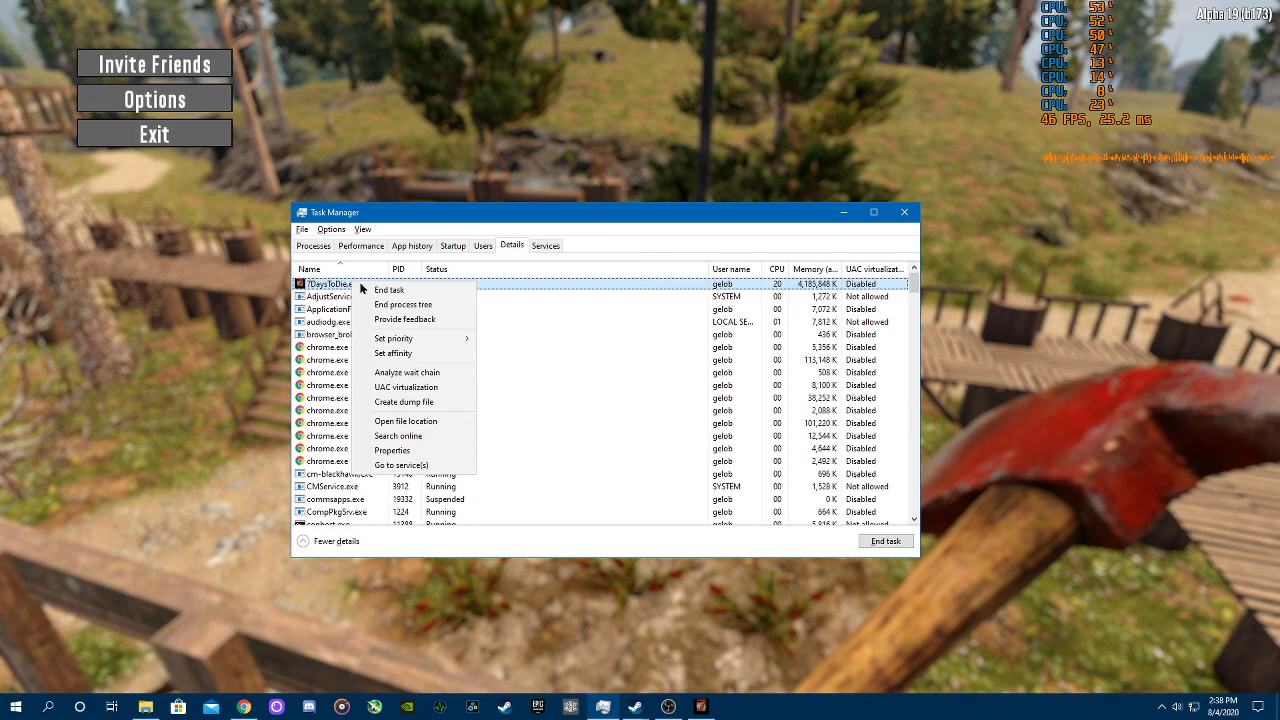
{"action": "left_click", "coordinate": [398, 353]}
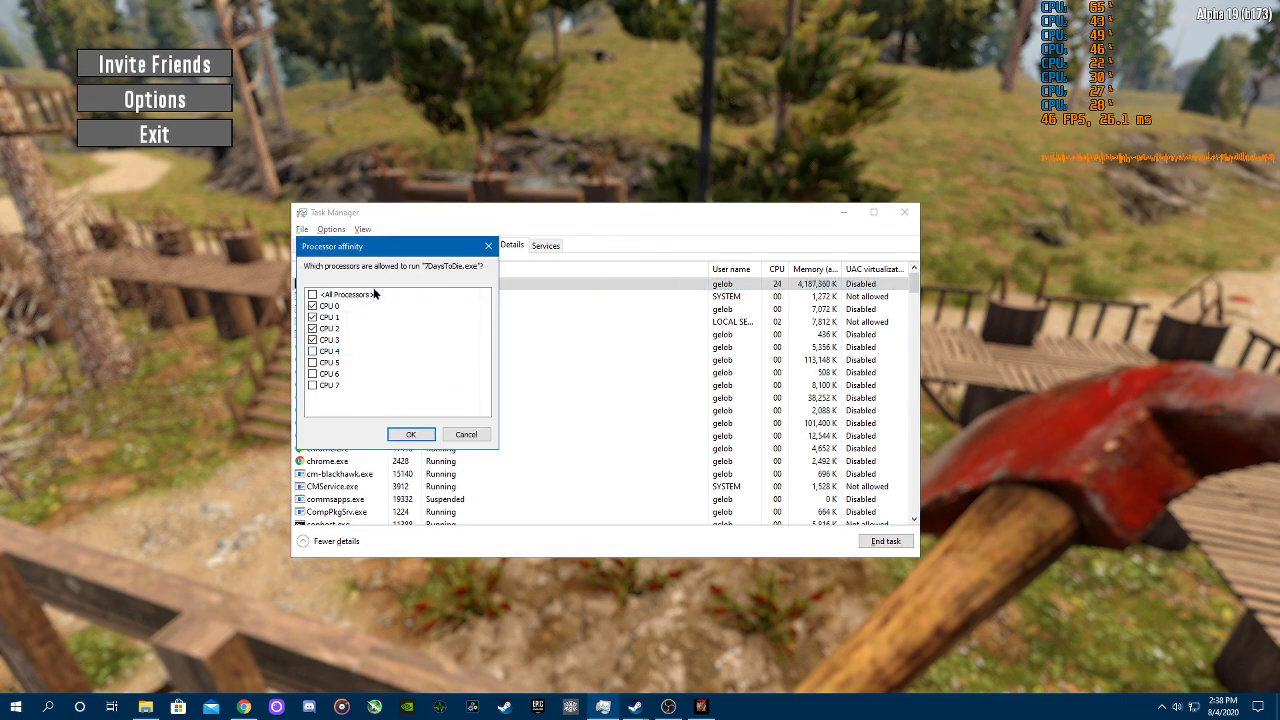
{"action": "left_click", "coordinate": [462, 434]}
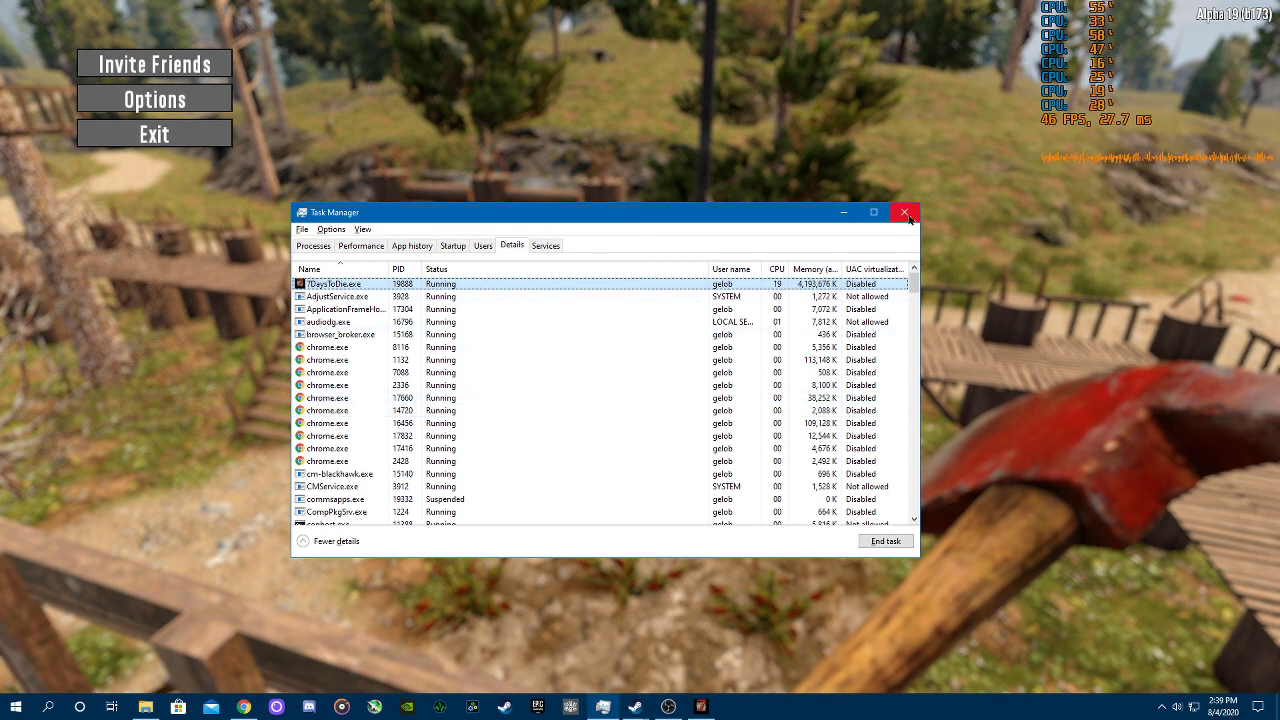
Resume the game, walk down the stairs through the gate, and open the barred double doors.
{"action": "left_click", "coordinate": [844, 211]}
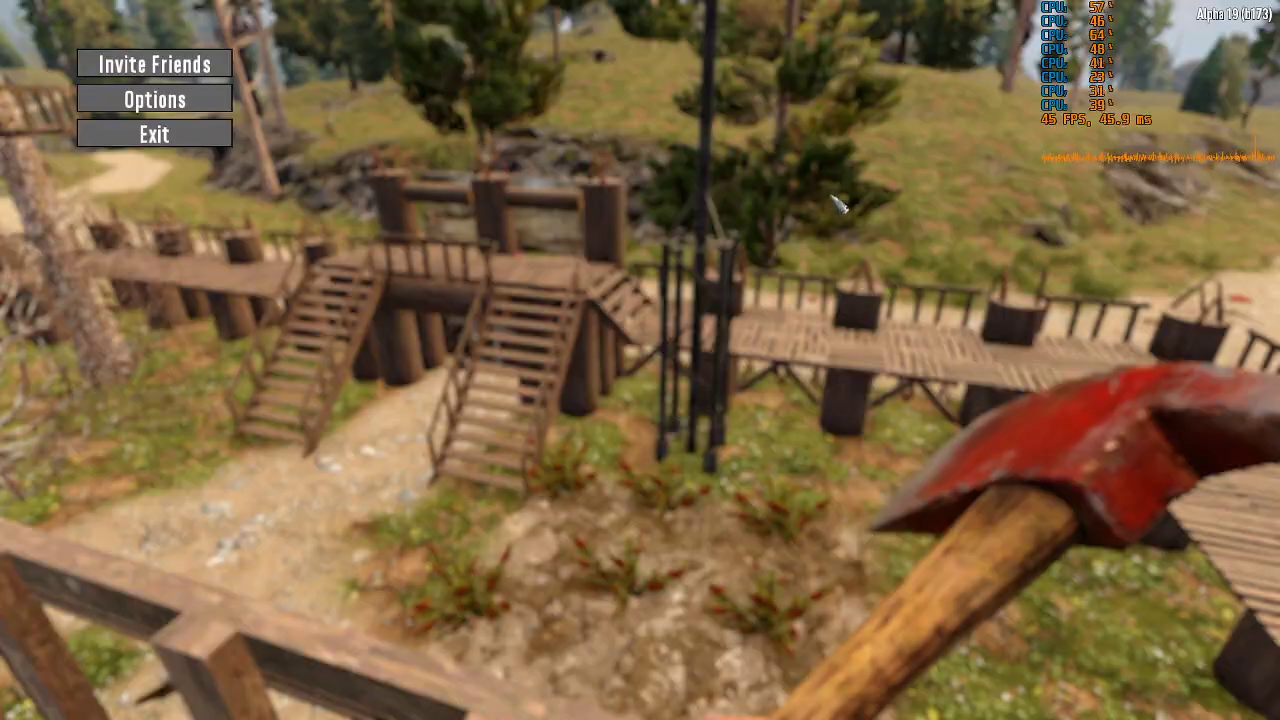
{"action": "key", "text": "Escape"}
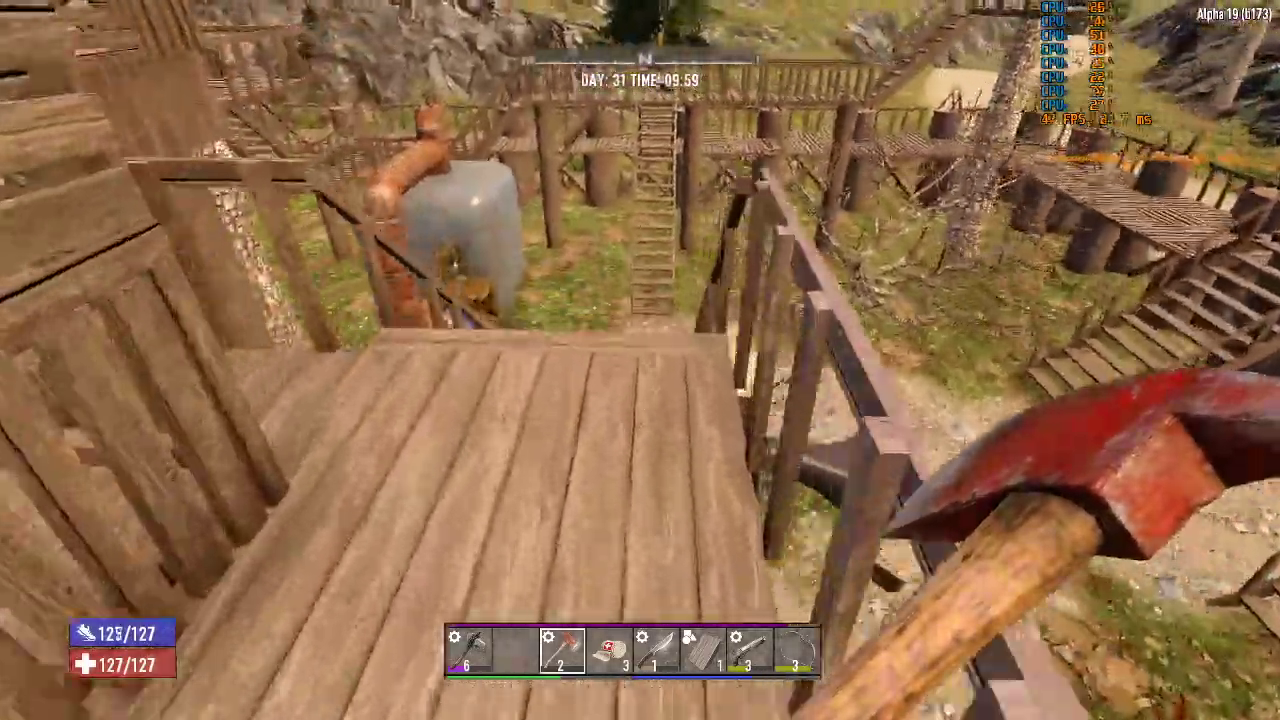
{"action": "key", "text": "w"}
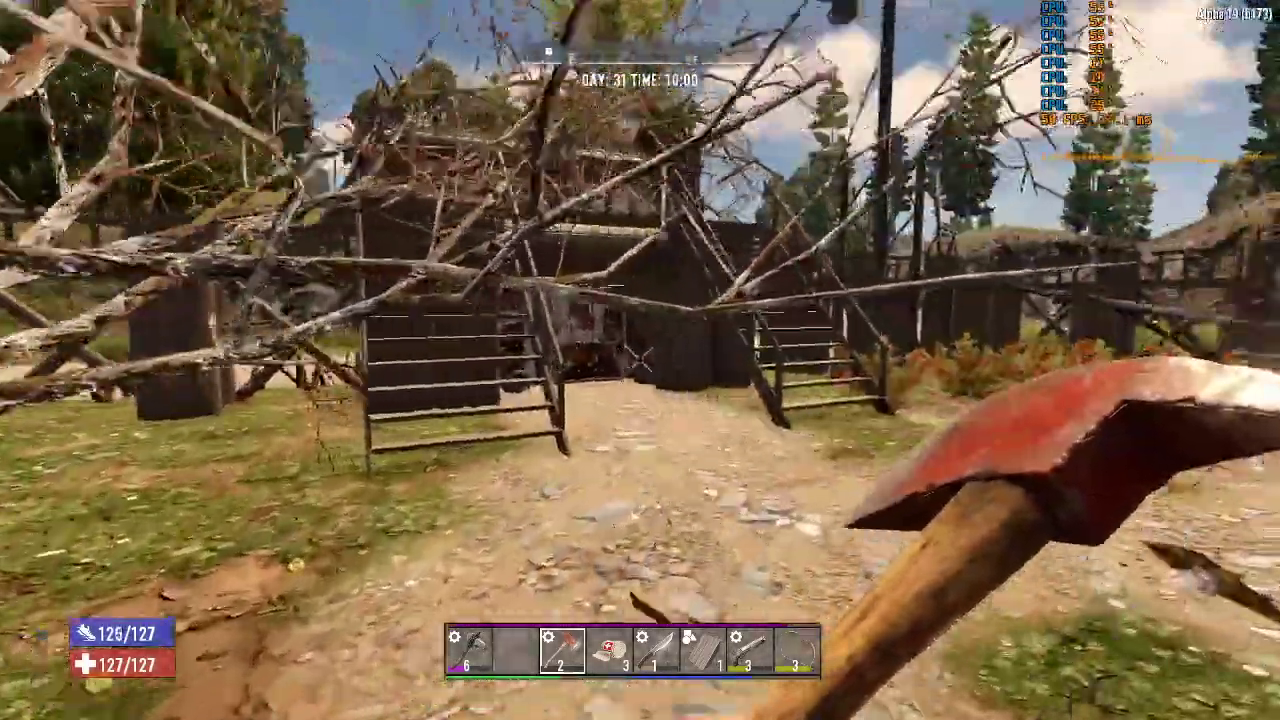
{"action": "key", "text": "w"}
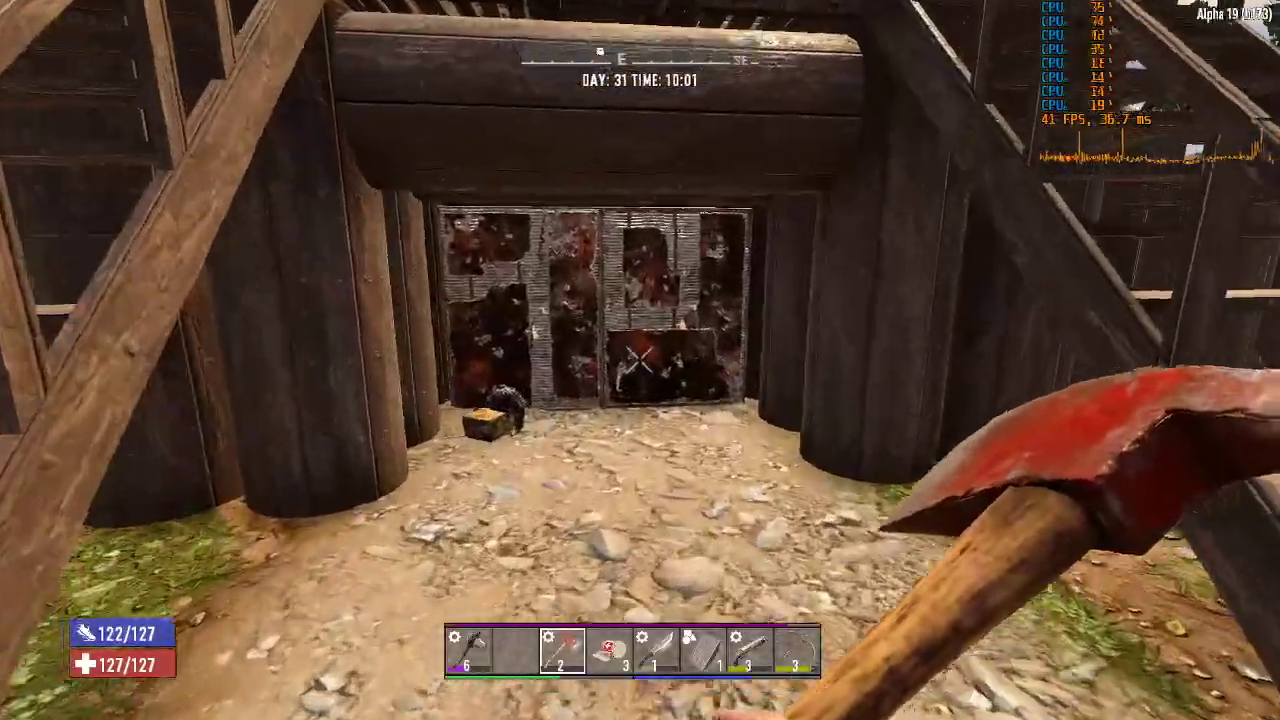
{"action": "key", "text": "w"}
{"action": "key", "text": "e"}
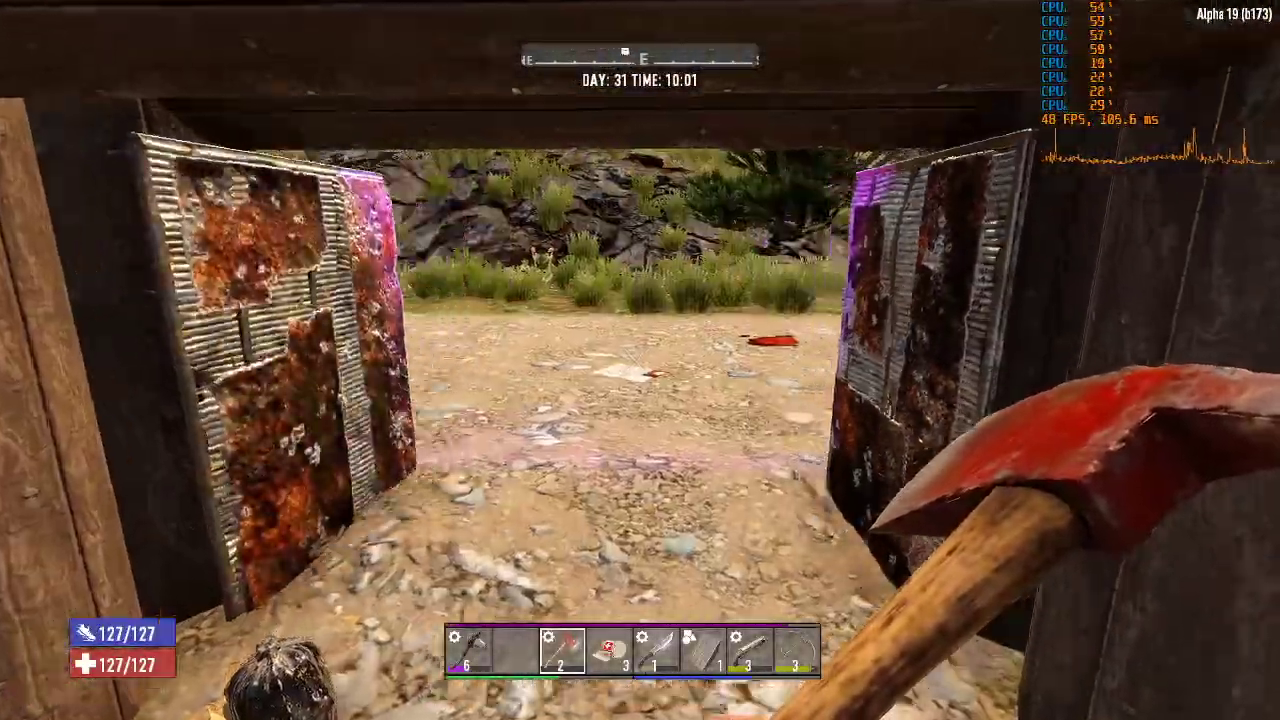
Walk out along the dirt road, sprint across the meadow toward the lake, then pause.
{"action": "key", "text": "w"}
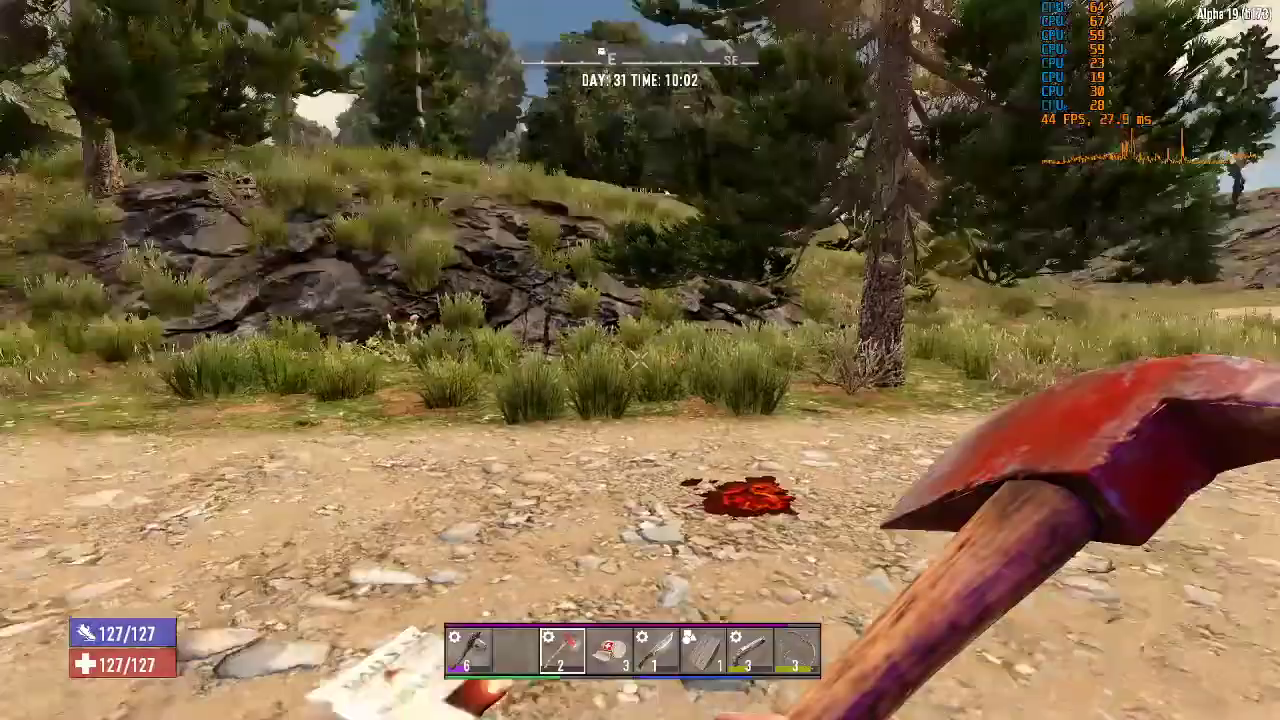
{"action": "key", "text": "w"}
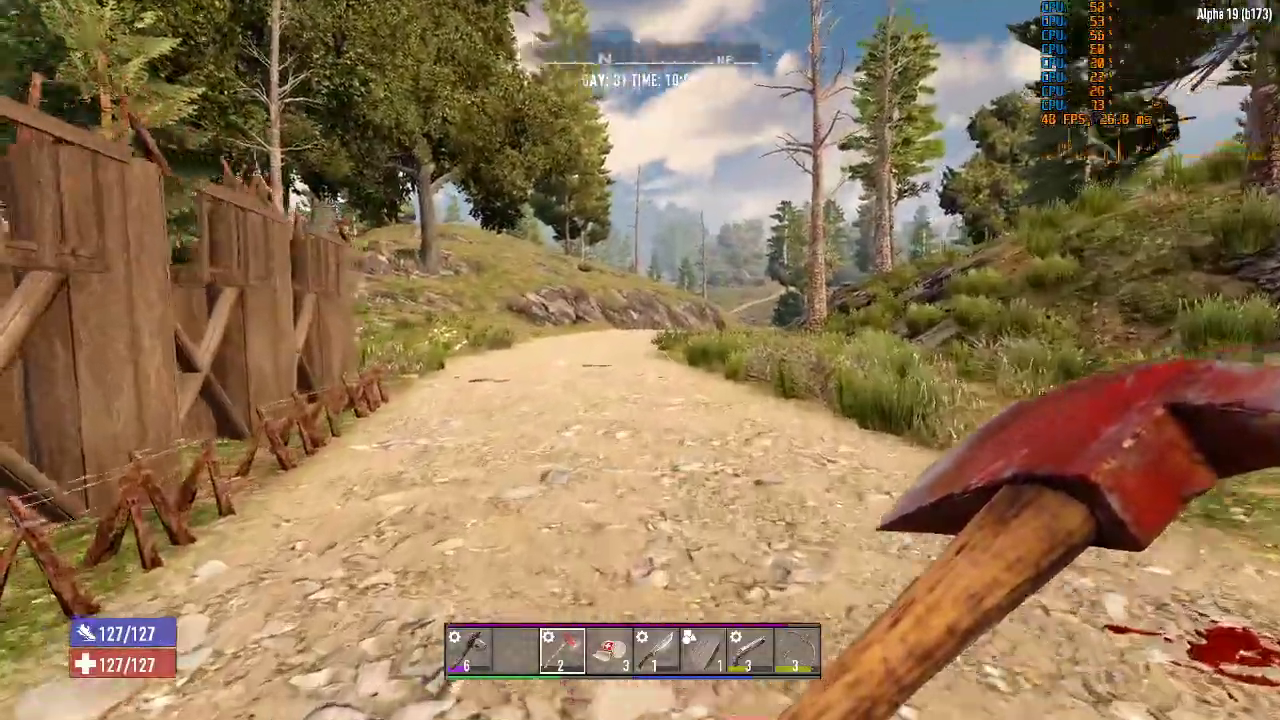
{"action": "key", "text": "w"}
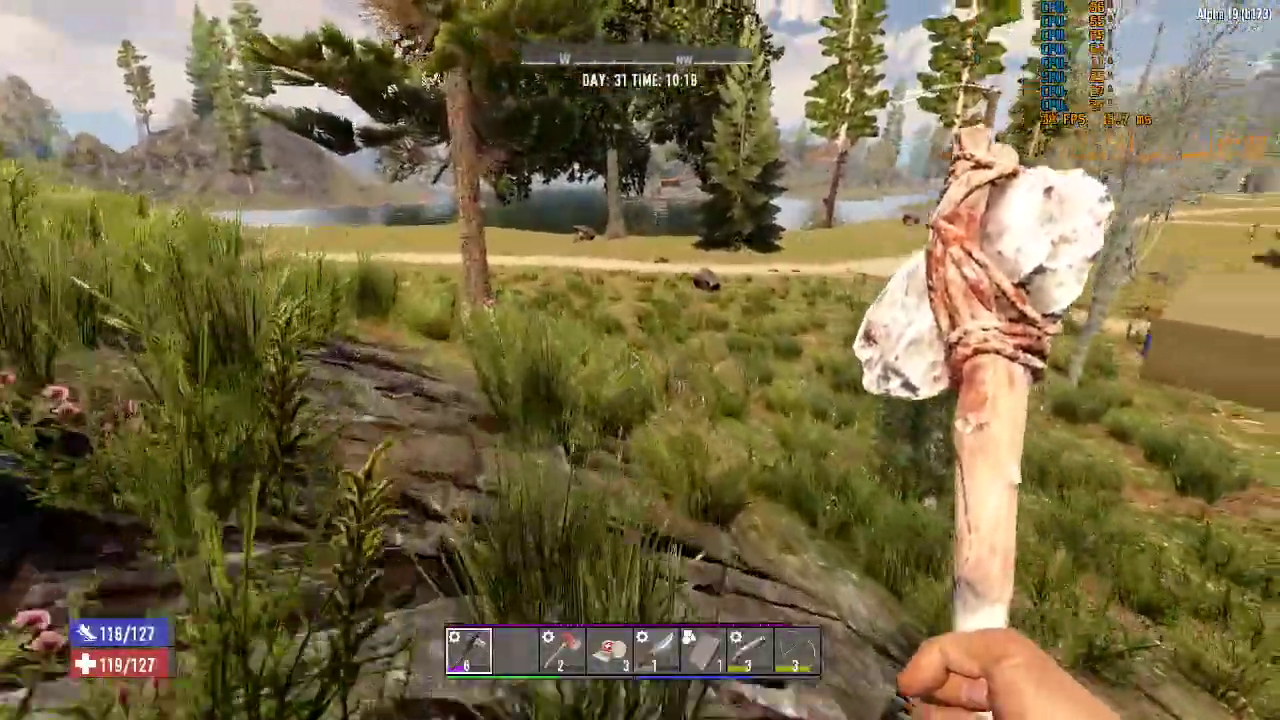
{"action": "key", "text": "w"}
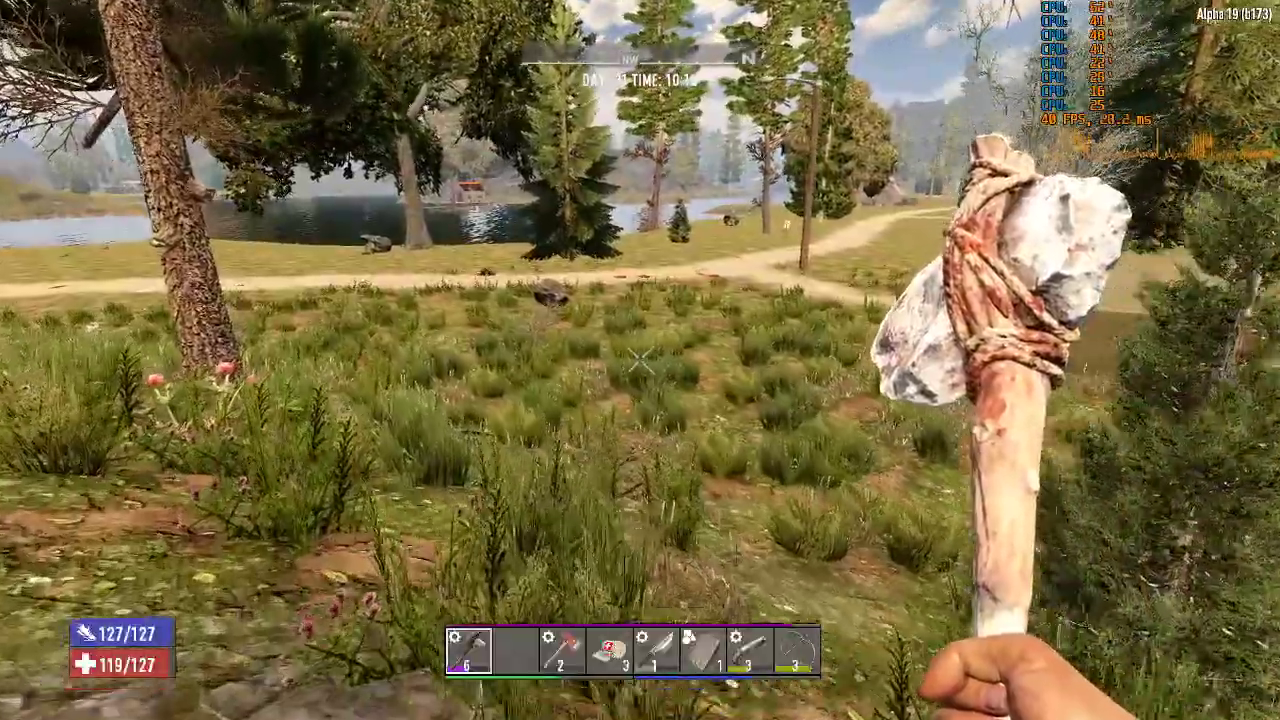
{"action": "key", "text": "shift+w"}
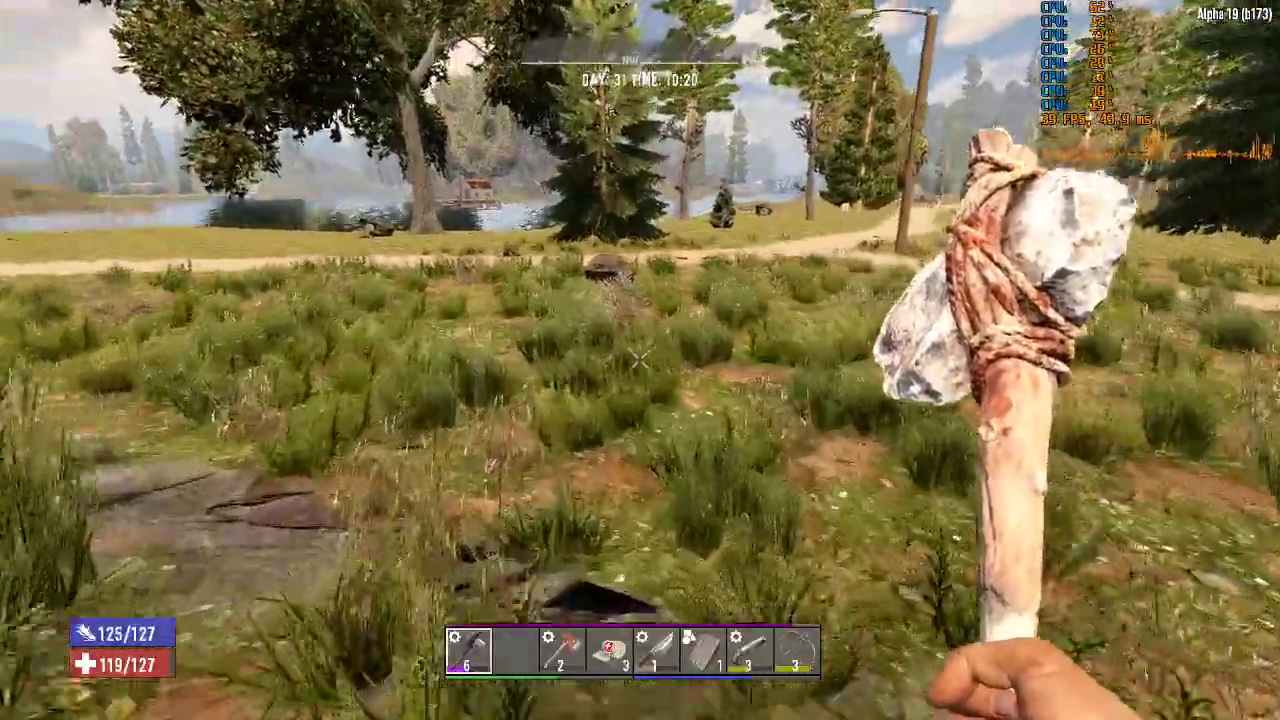
{"action": "key", "text": "w"}
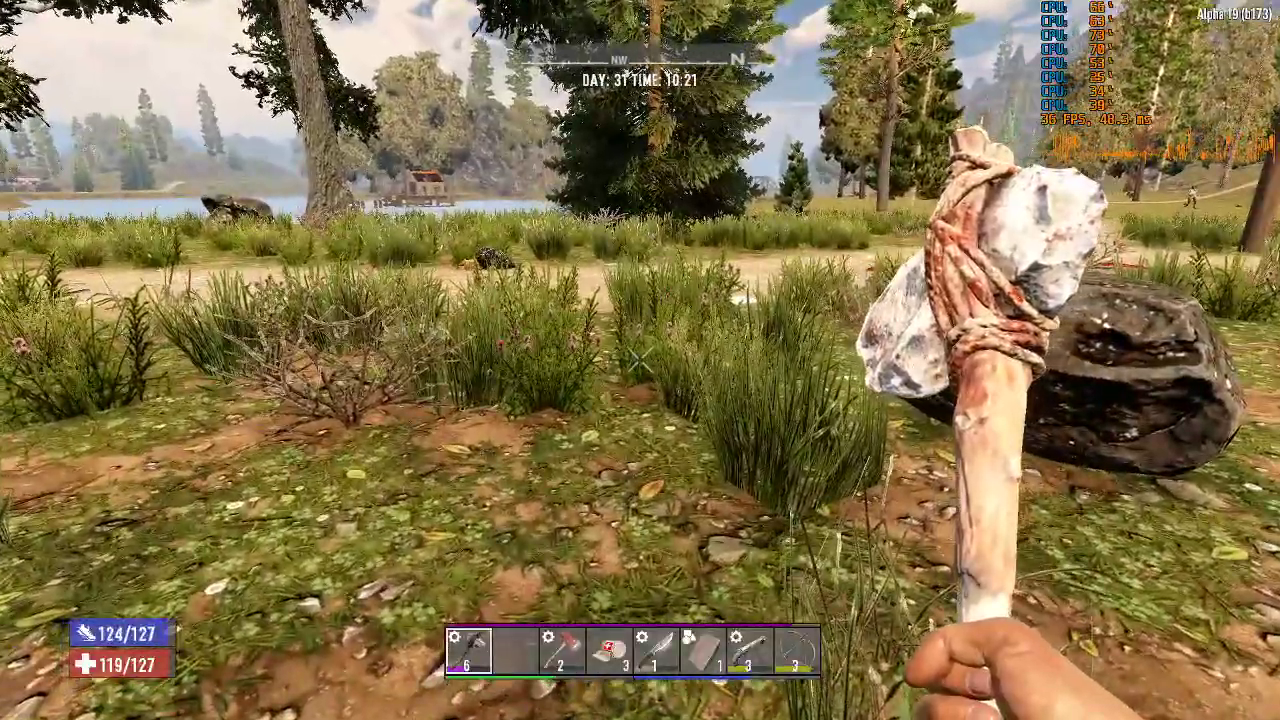
{"action": "mouse_move", "coordinate": [640, 360]}
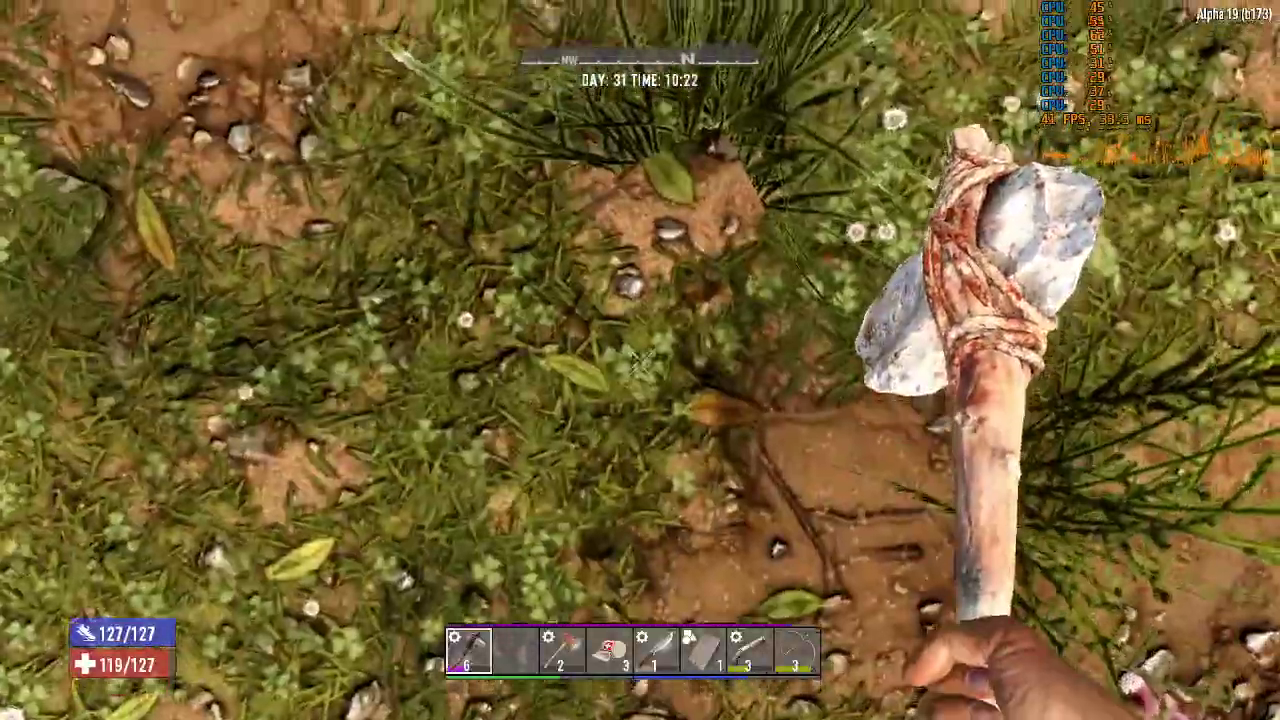
{"action": "key", "text": "Escape"}
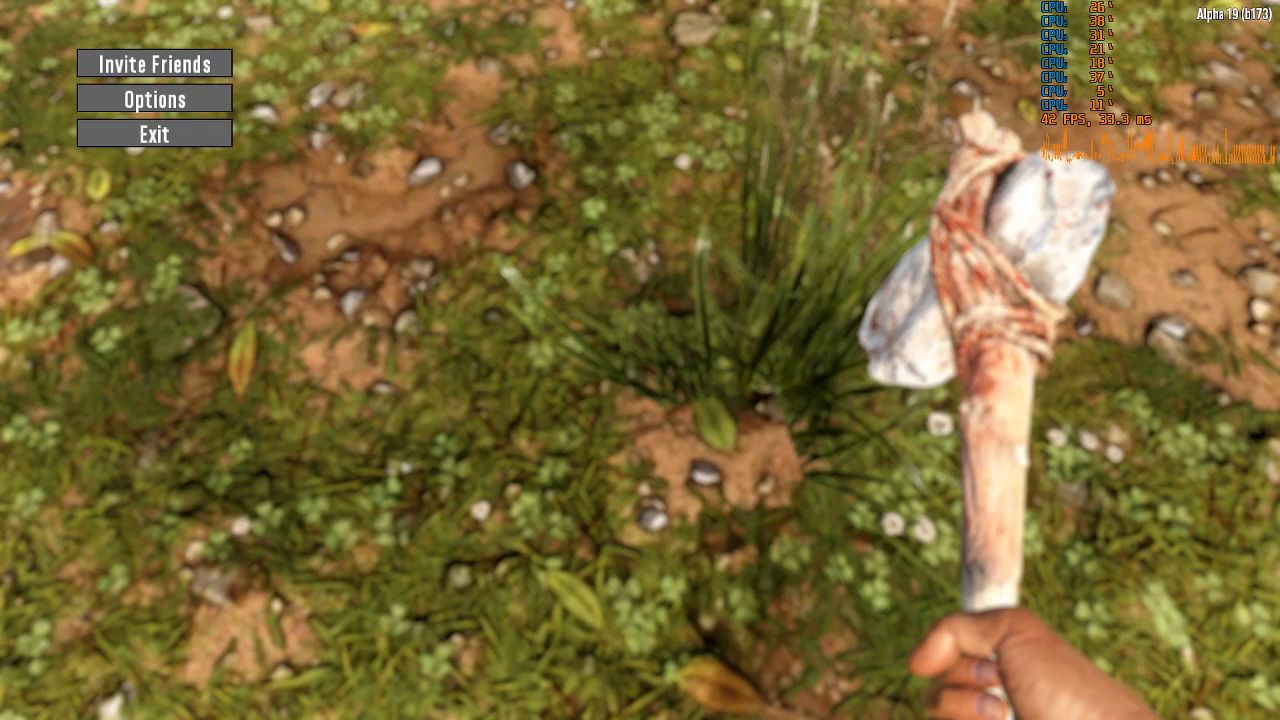
Bring Task Manager over the paused game on its Performance tab and move it upper left.
{"action": "key", "text": "ctrl+shift+Escape"}
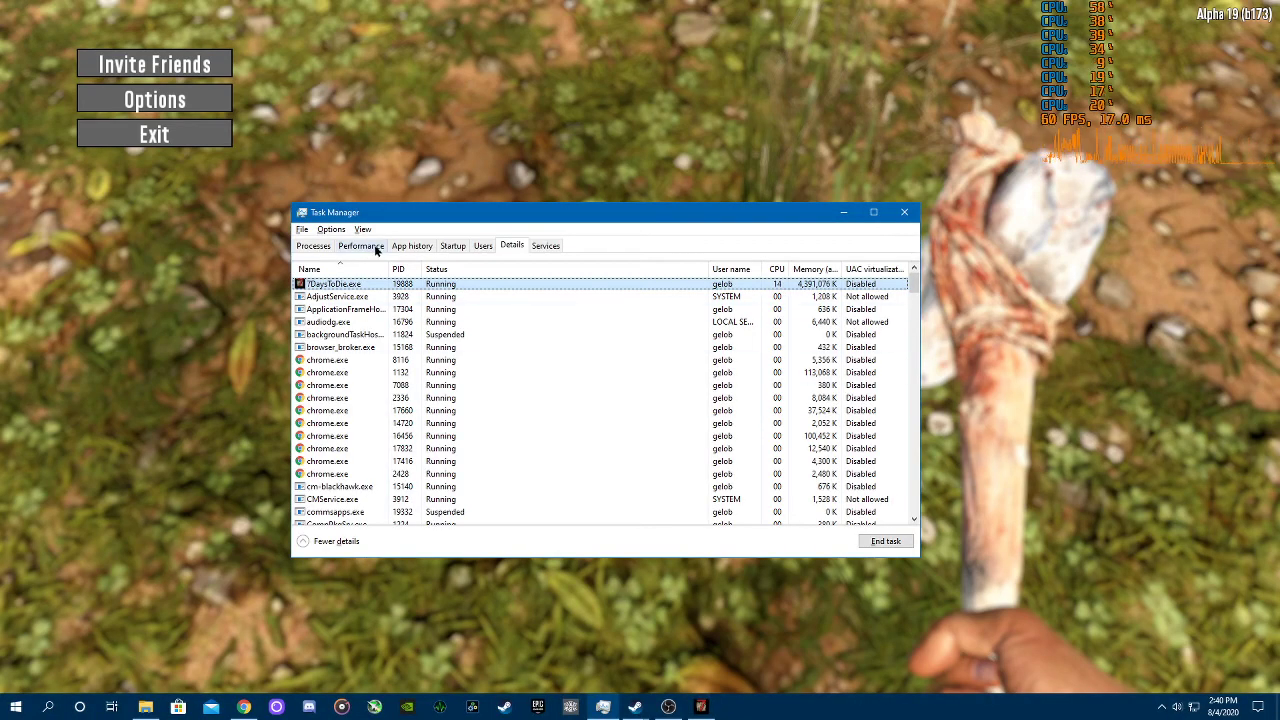
{"action": "left_click", "coordinate": [372, 249]}
{"action": "left_click_drag", "start_coordinate": [466, 212], "coordinate": [417, 72]}
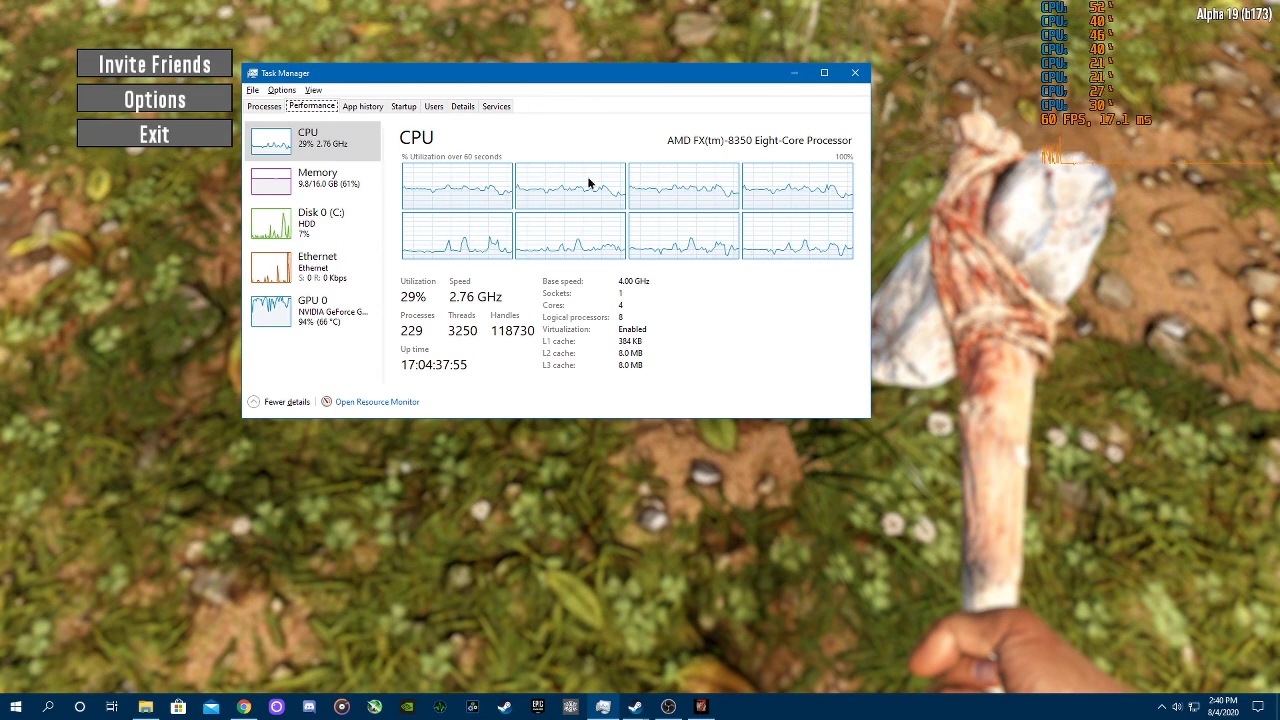